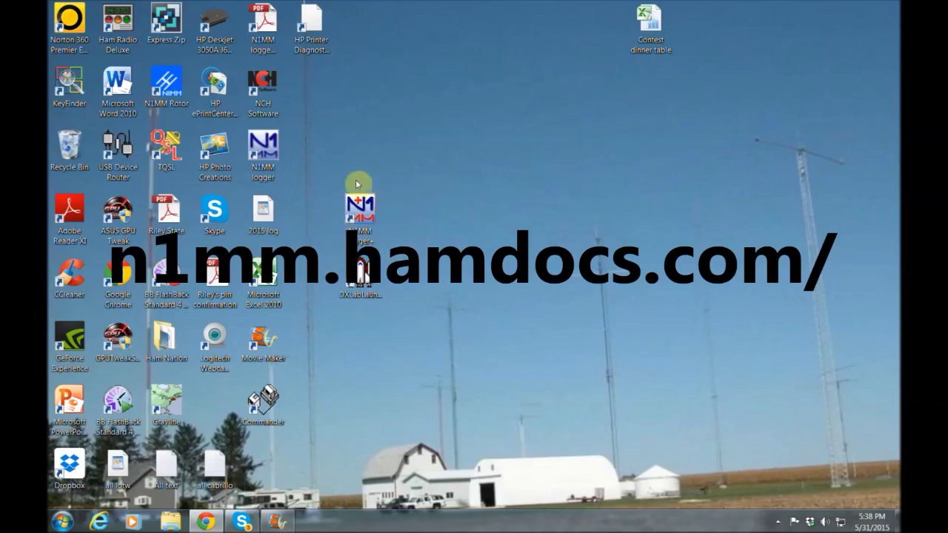
Step: Launch N1MM Logger+, then review the station information and accept it
double_click(364, 224)
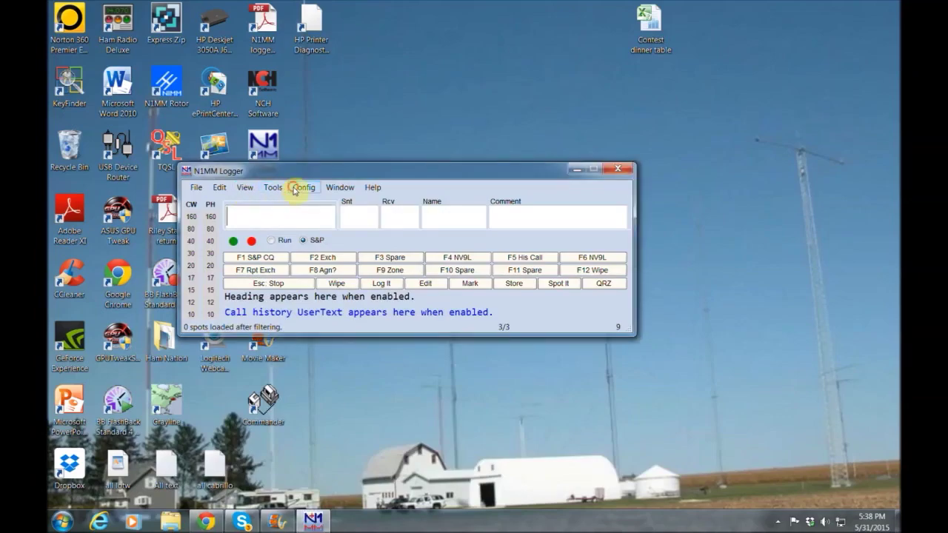
left_click(295, 190)
left_click(320, 201)
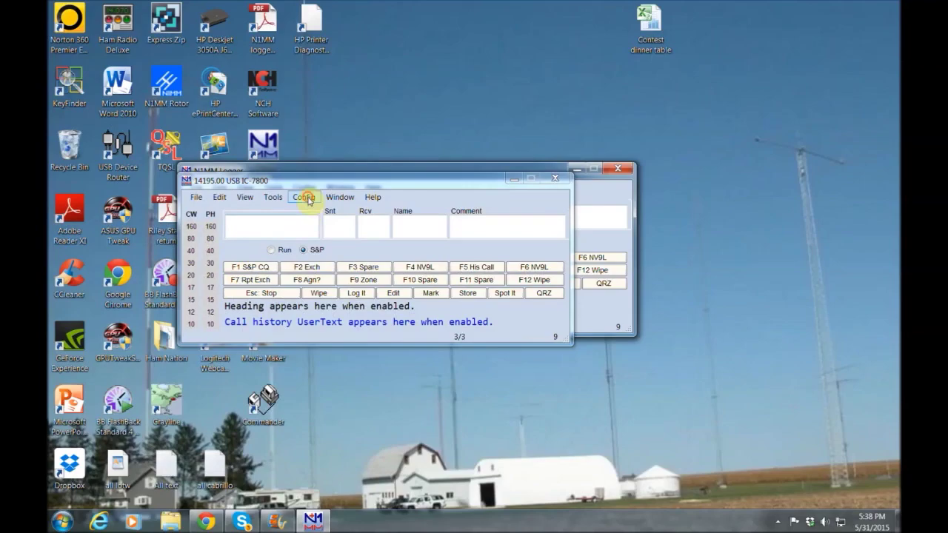
left_click(305, 197)
left_click(313, 220)
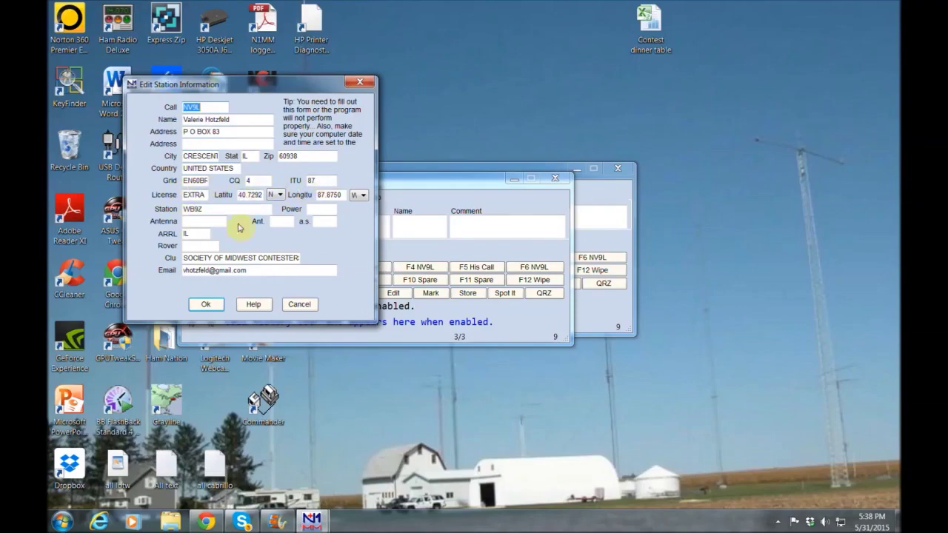
left_click(217, 306)
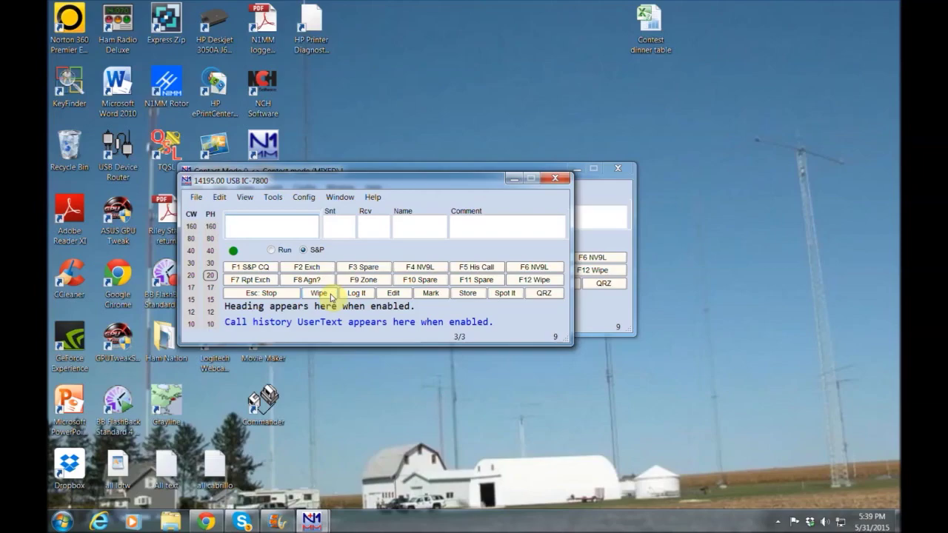
Step: Open the Telnet window, reconnect to the VE7CC cluster and send the station's login call
left_click(350, 201)
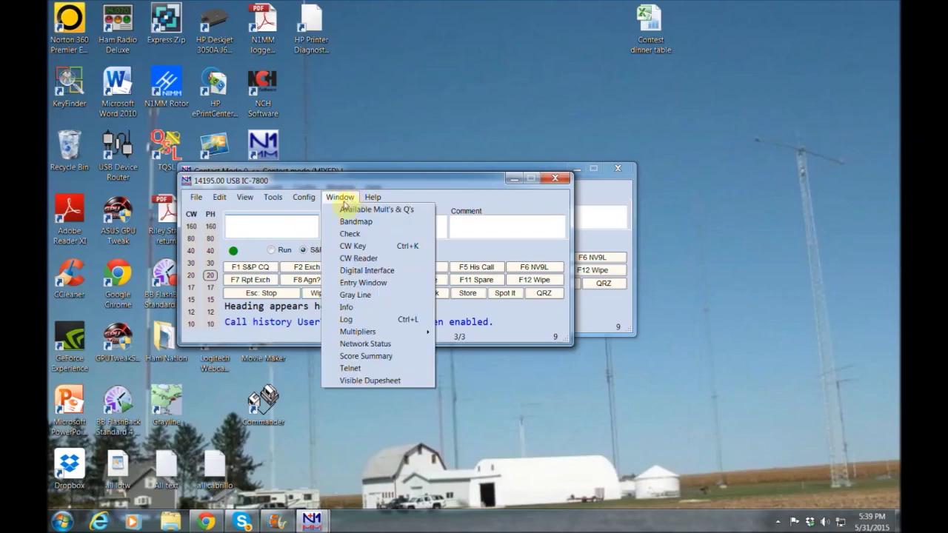
left_click(360, 369)
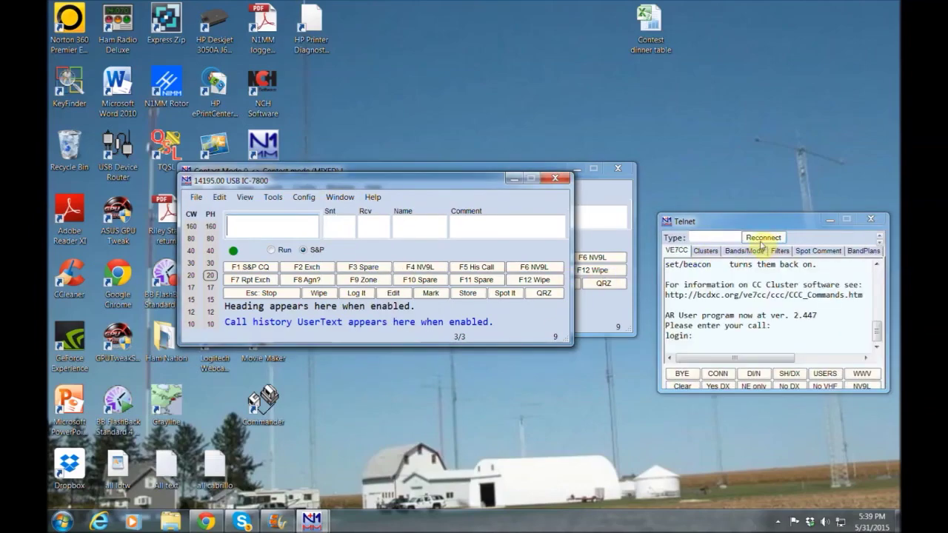
left_click(762, 238)
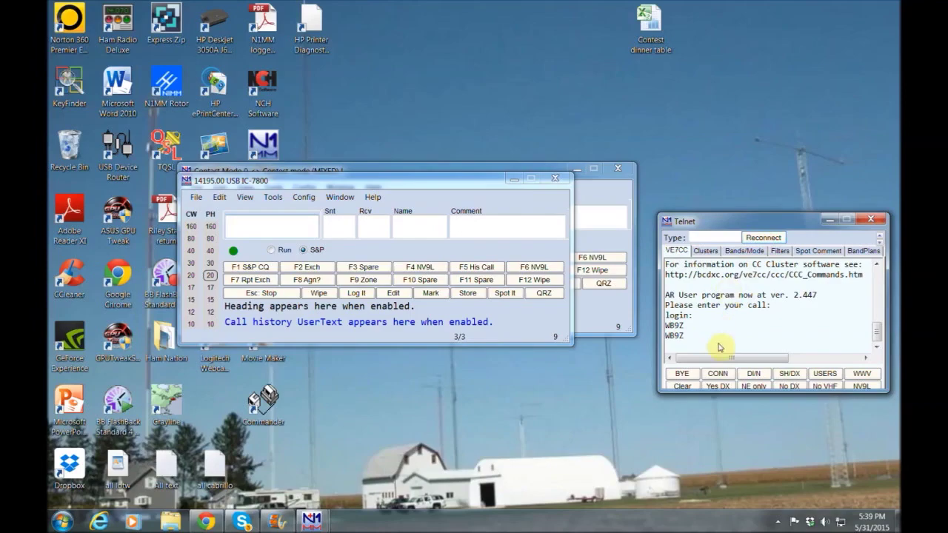
left_click(718, 373)
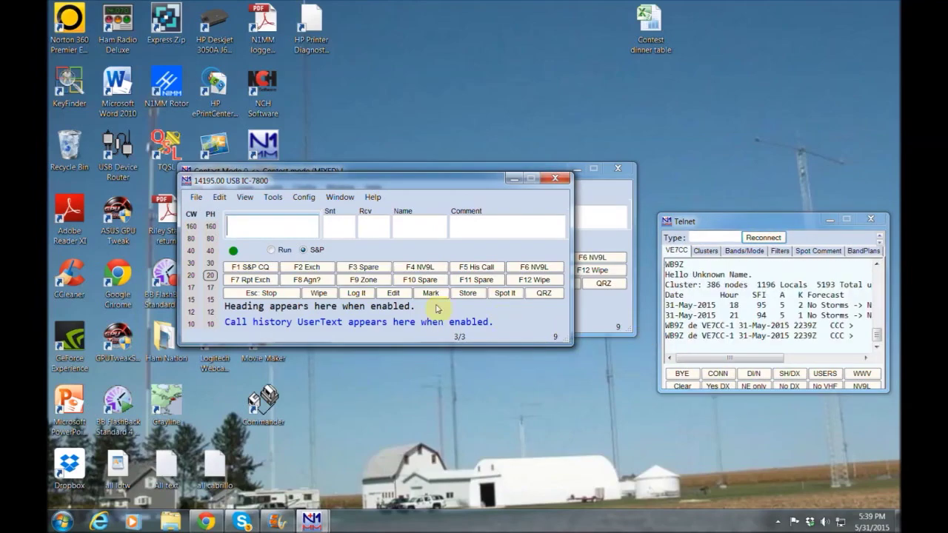
Step: Display the bandmaps, keep only the IC-7800 one, and reposition the entry window beside it
left_click(335, 200)
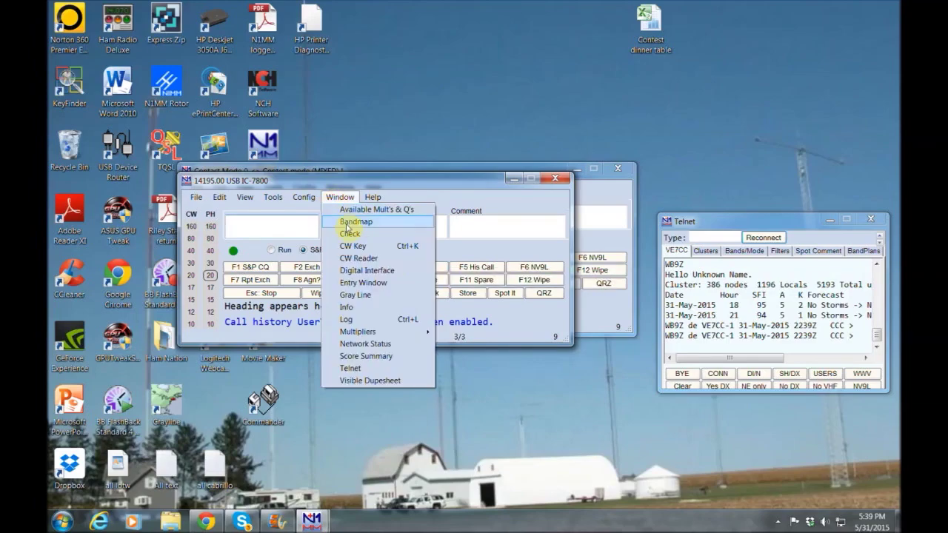
left_click(346, 224)
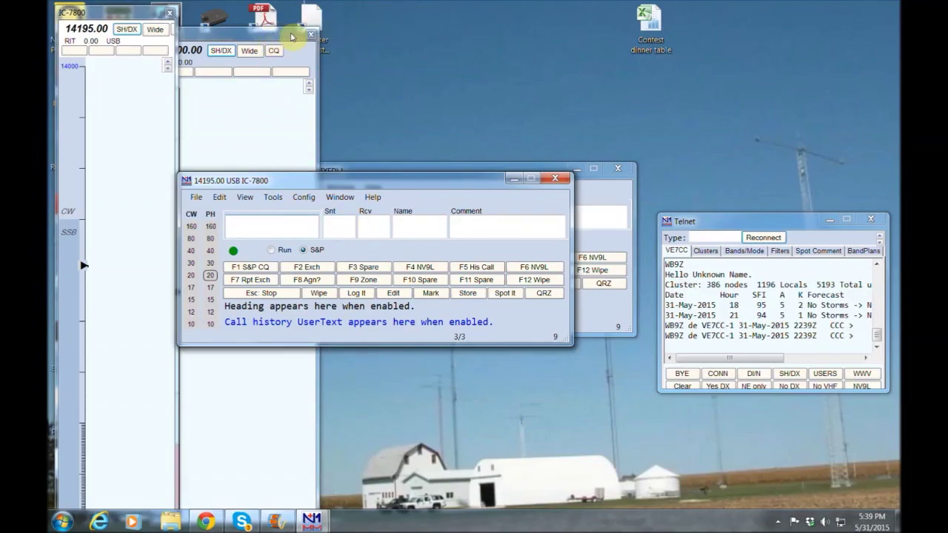
left_click(311, 35)
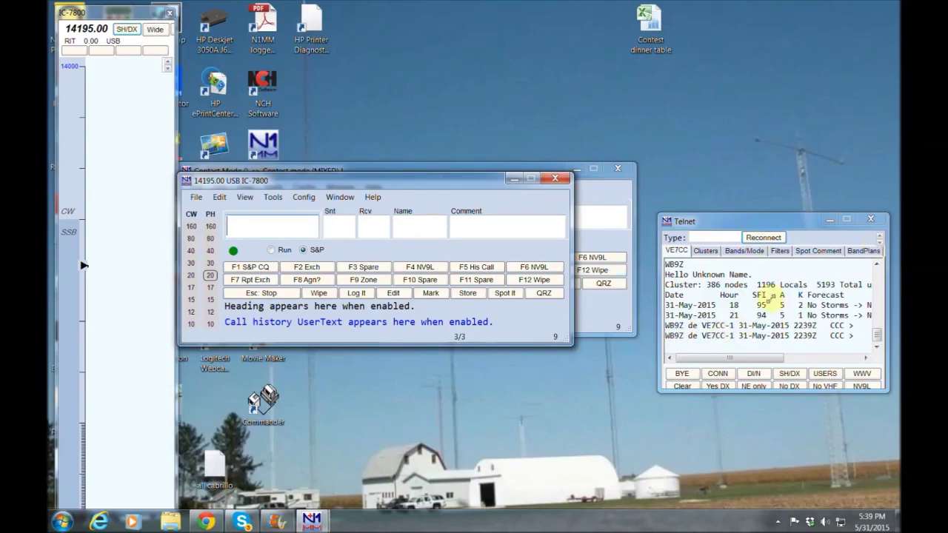
left_click_drag(360, 180, 372, 170)
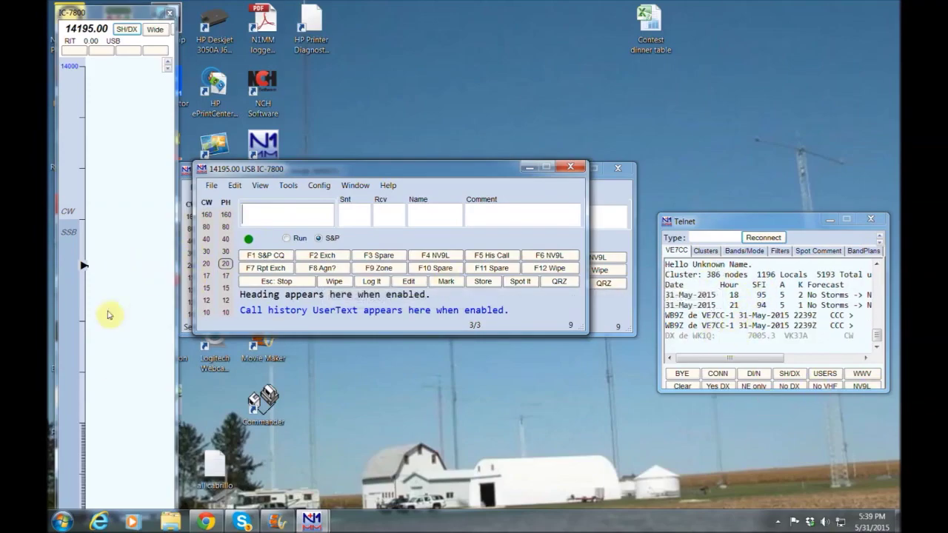
Step: Examine the IC-7800 bandmap's frequency scale at different zoom levels
scroll(103, 344, "down", 3)
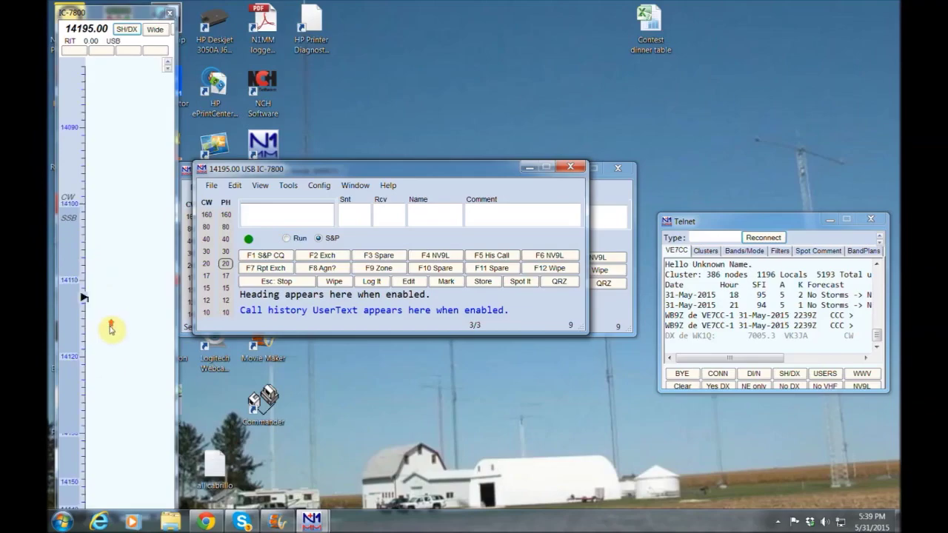
scroll(111, 331, "down", 3)
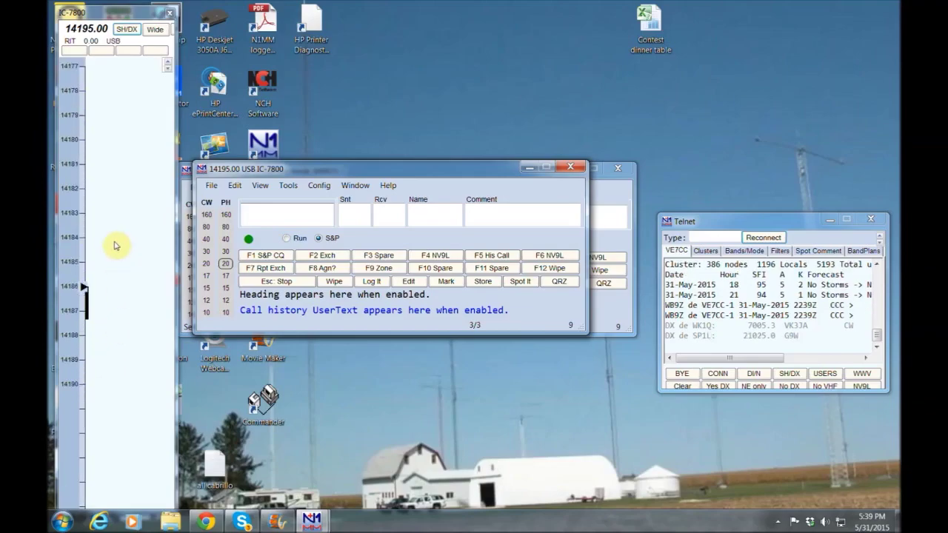
scroll(115, 244, "down", 2)
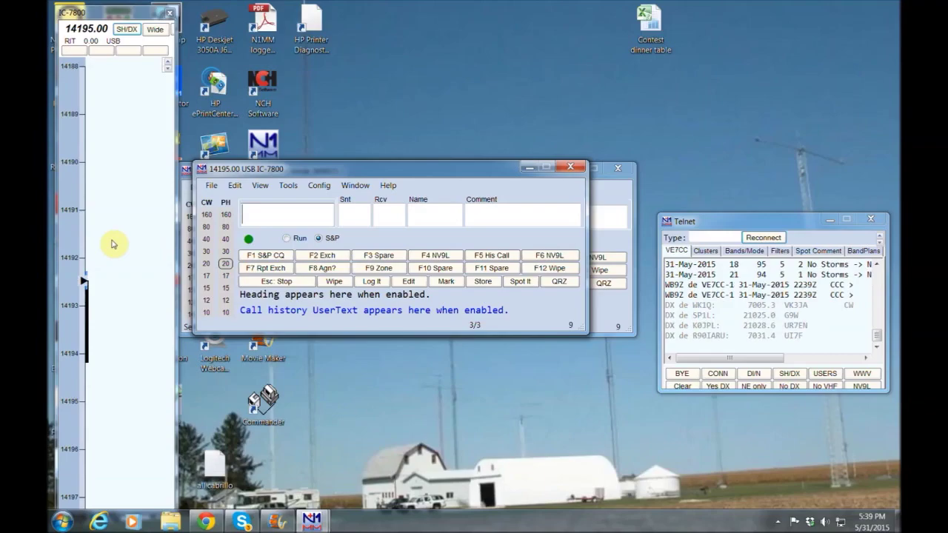
scroll(113, 244, "down", 2)
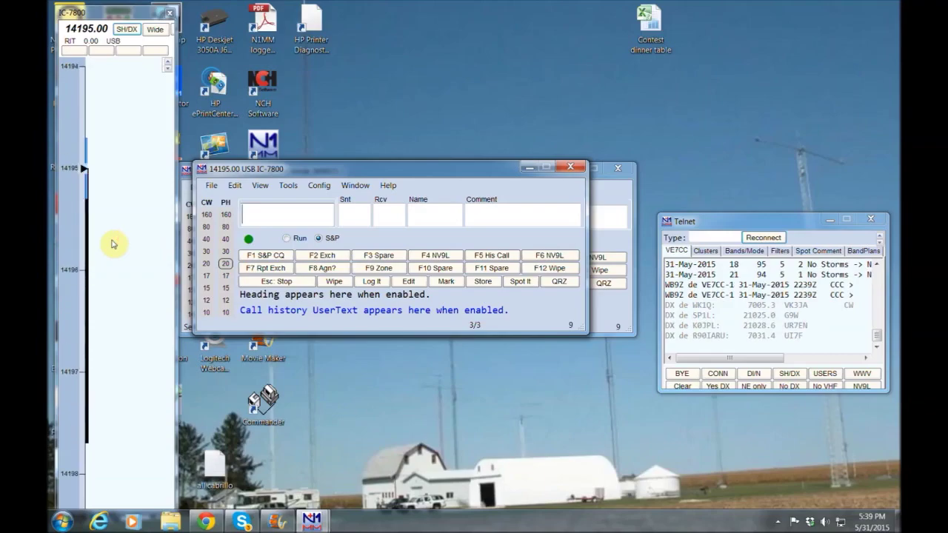
scroll(144, 275, "up", 3)
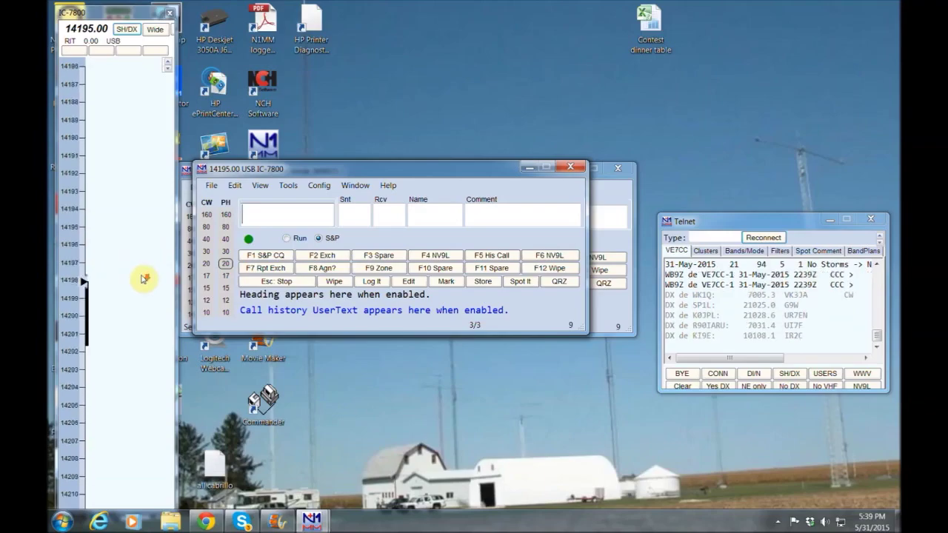
scroll(144, 279, "up", 2)
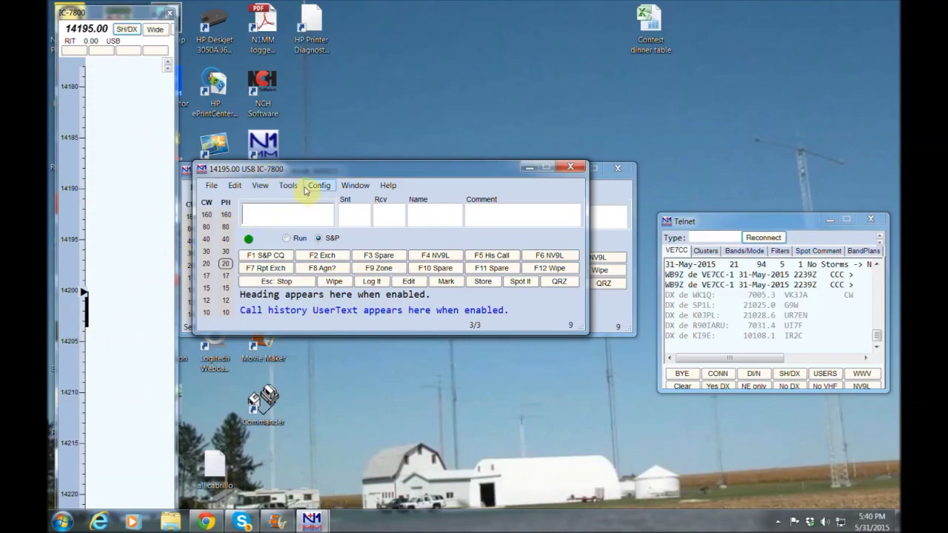
Step: Create a new database named n1mm in the Databases folder
left_click(212, 186)
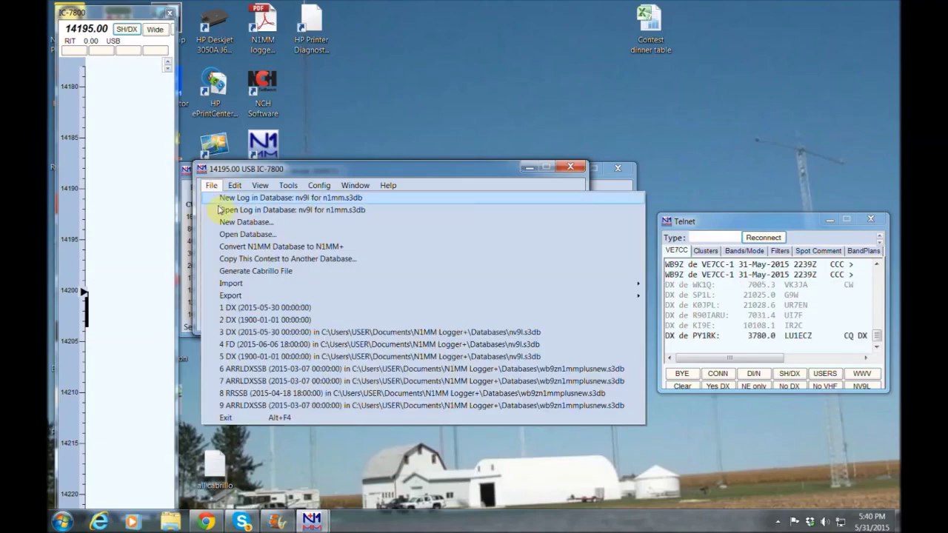
left_click(222, 221)
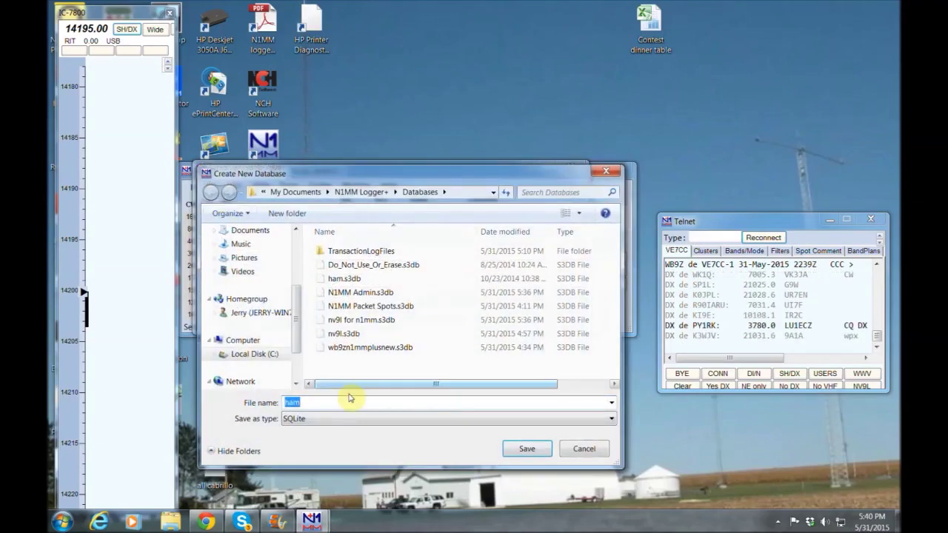
type("n1mm")
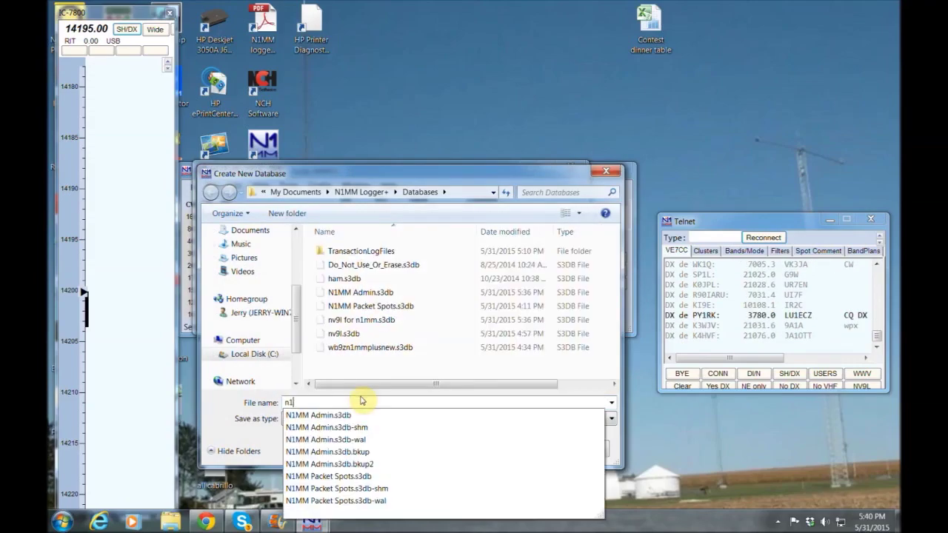
key("Return")
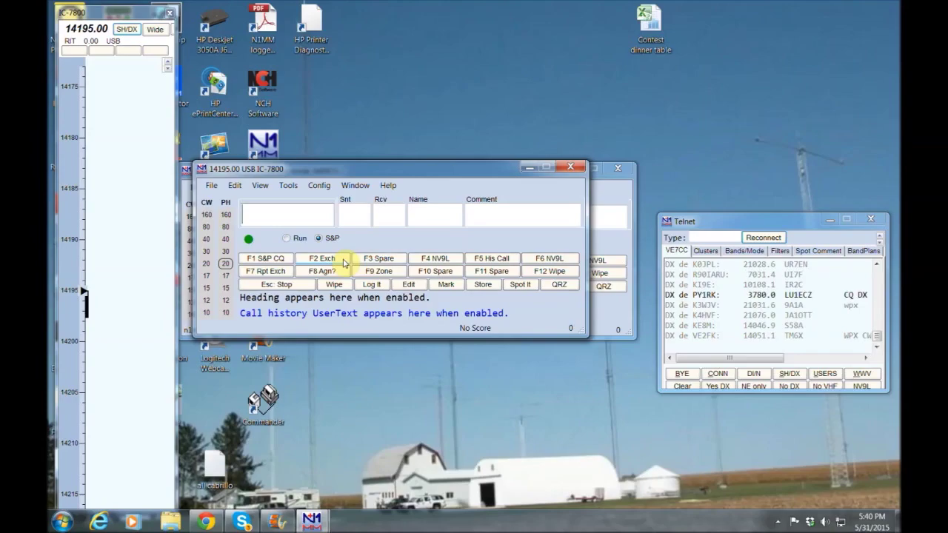
Step: Start a new log in the n1mm.s3db database and select QSOPARTY as its log type
left_click(210, 185)
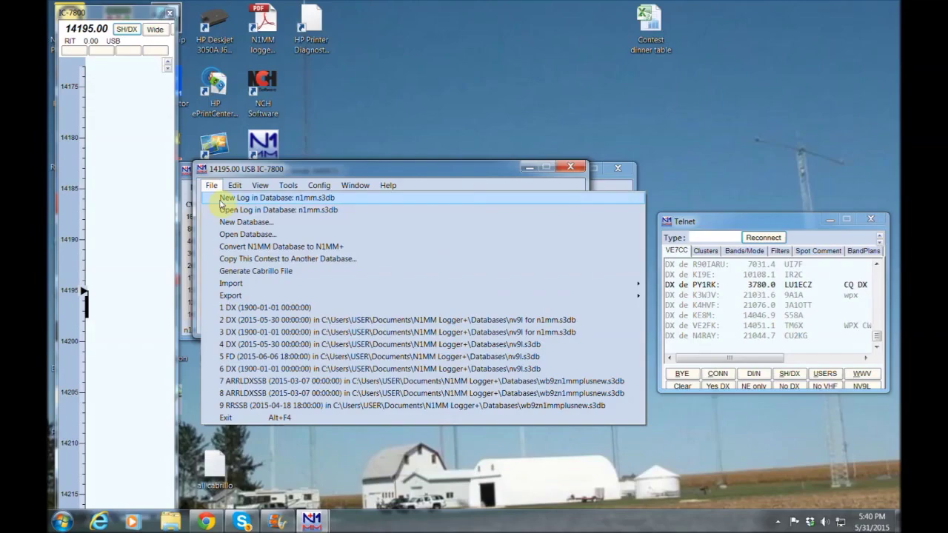
left_click(281, 200)
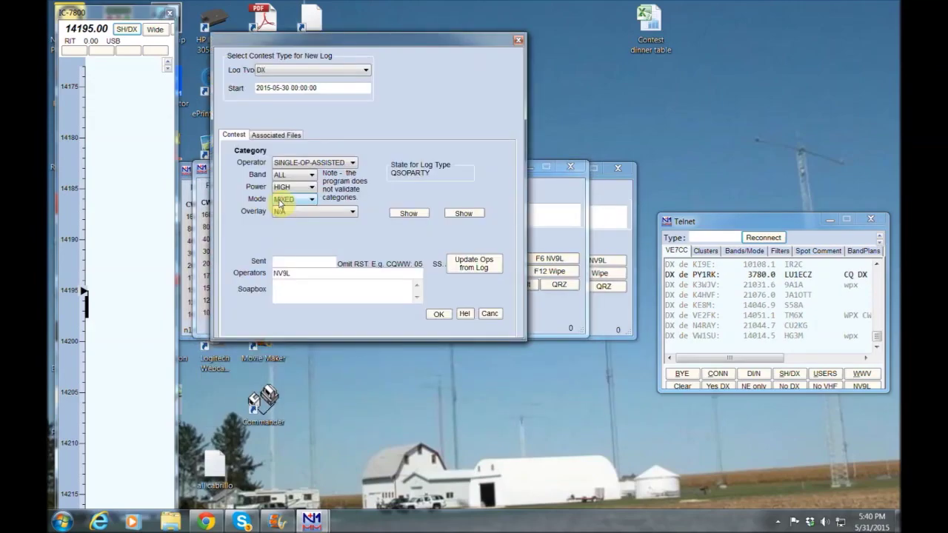
left_click(365, 70)
mouse_move(370, 107)
left_mouse_down()
mouse_move(370, 93)
mouse_move(369, 120)
left_mouse_up()
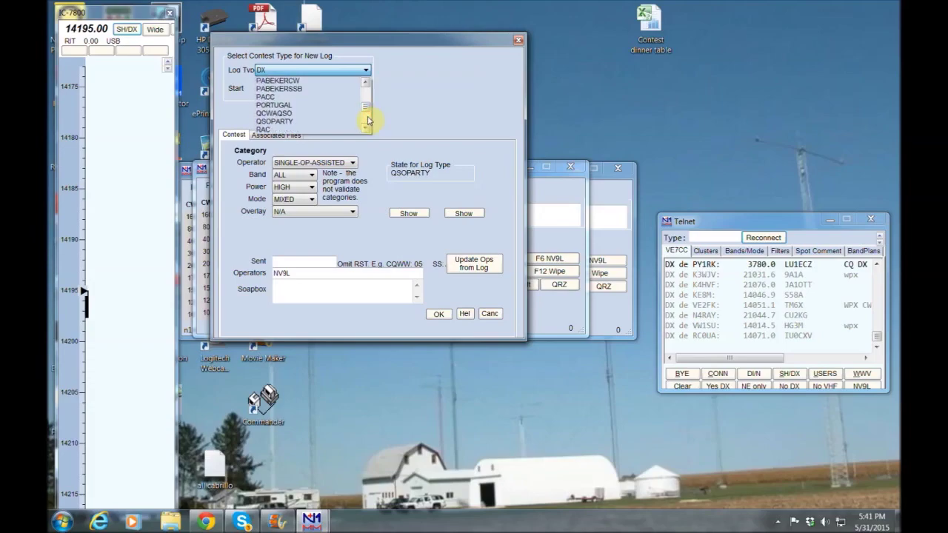
left_click(312, 121)
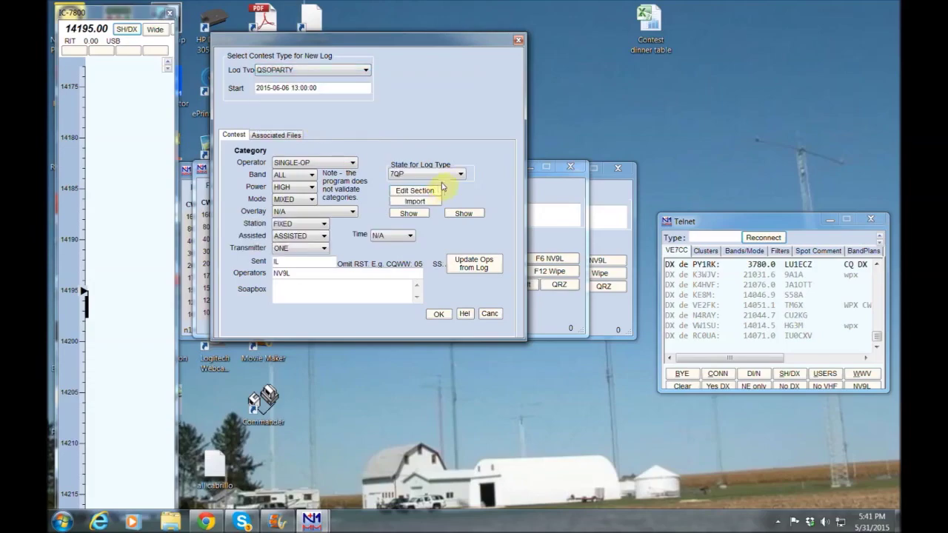
Step: Look through the available state choices for the QSO party log
left_click(461, 174)
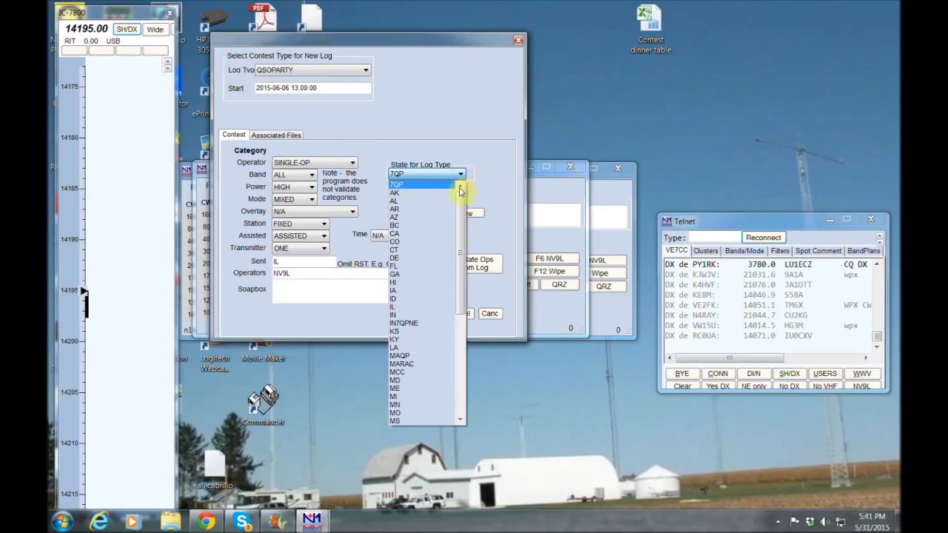
left_click_drag(462, 195, 484, 372)
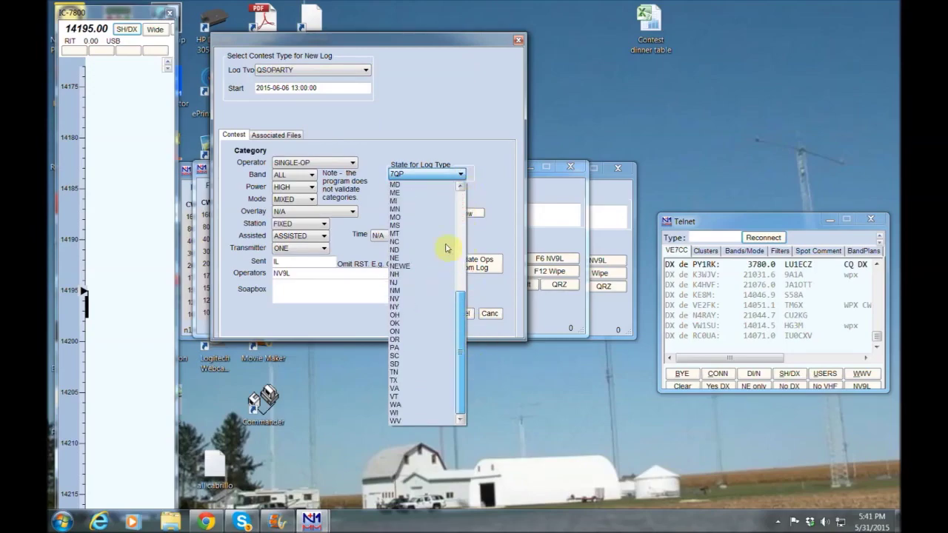
scroll(446, 248, "up", 8)
left_click_drag(463, 289, 467, 360)
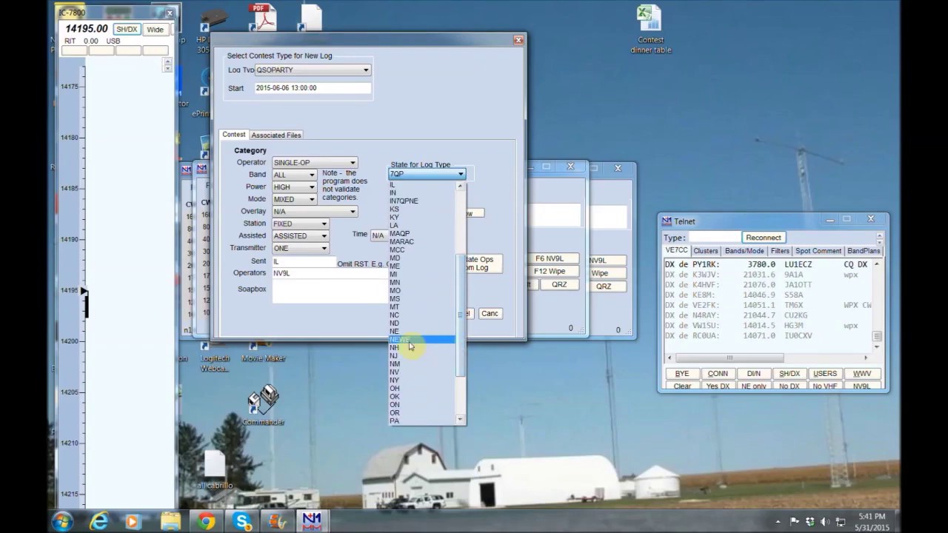
Step: Look through the contest types around FD, then set the new log's type to DX
left_click(366, 70)
left_click(365, 70)
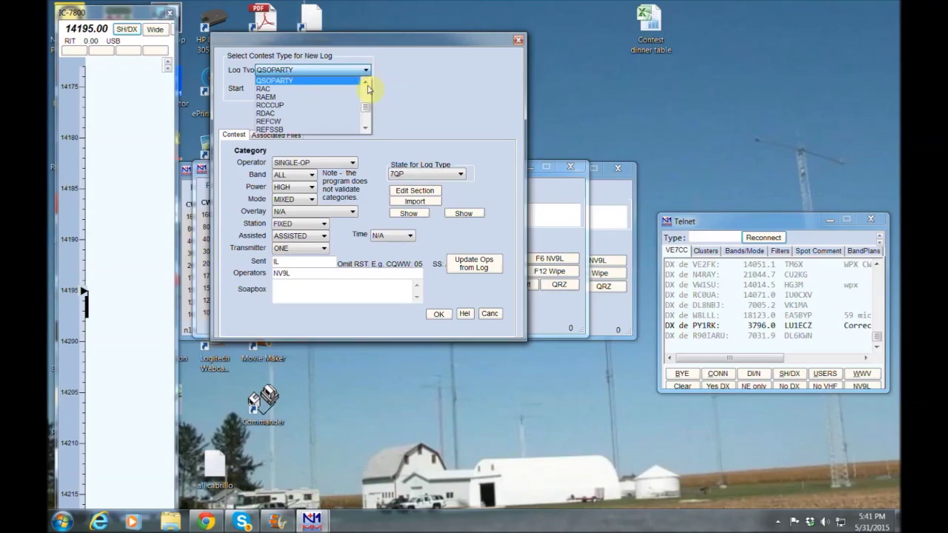
left_click_drag(368, 109, 371, 103)
left_click(366, 112)
left_click(367, 112)
left_click(366, 112)
left_click(367, 111)
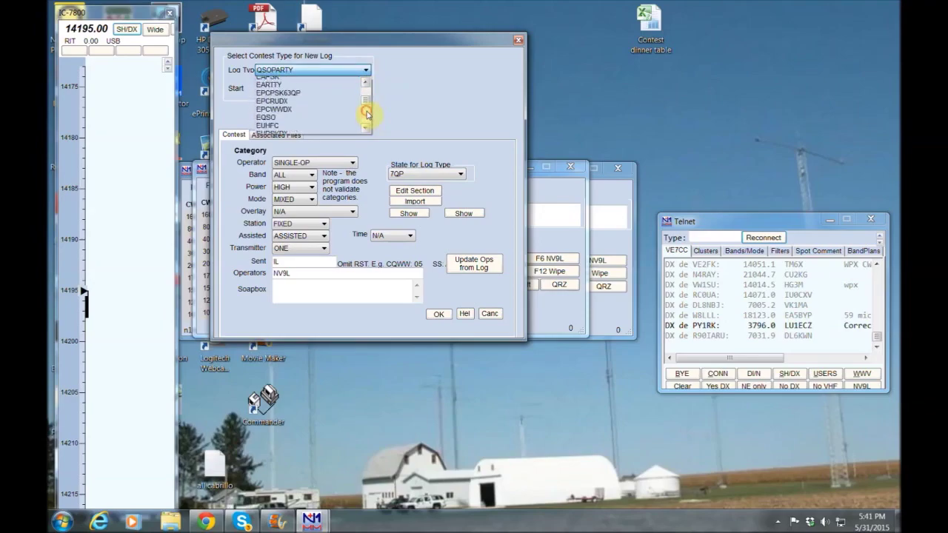
left_click(367, 112)
left_click(367, 112)
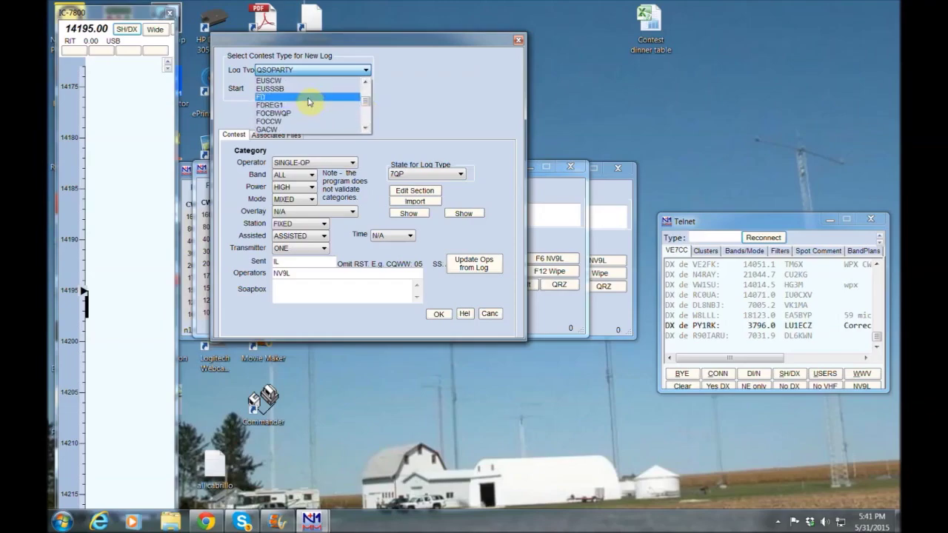
left_click(367, 101)
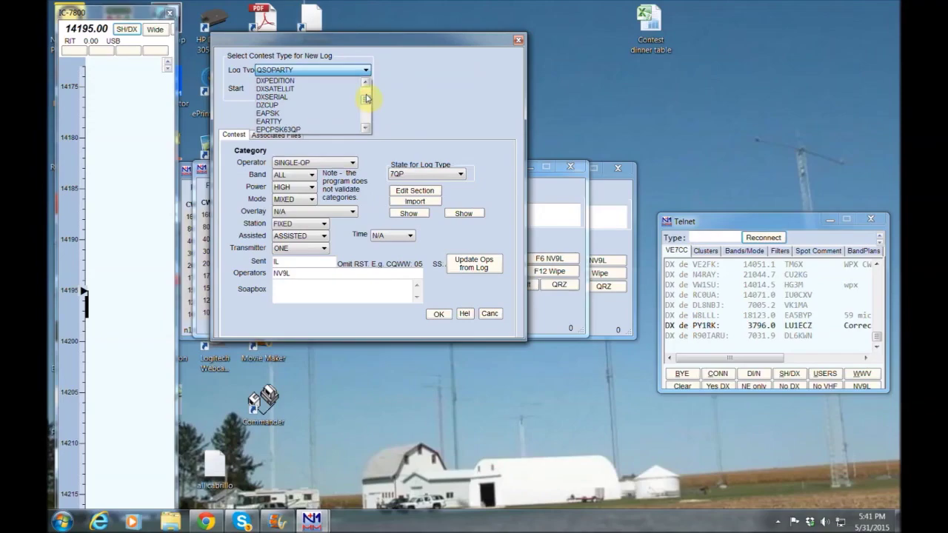
left_click(367, 93)
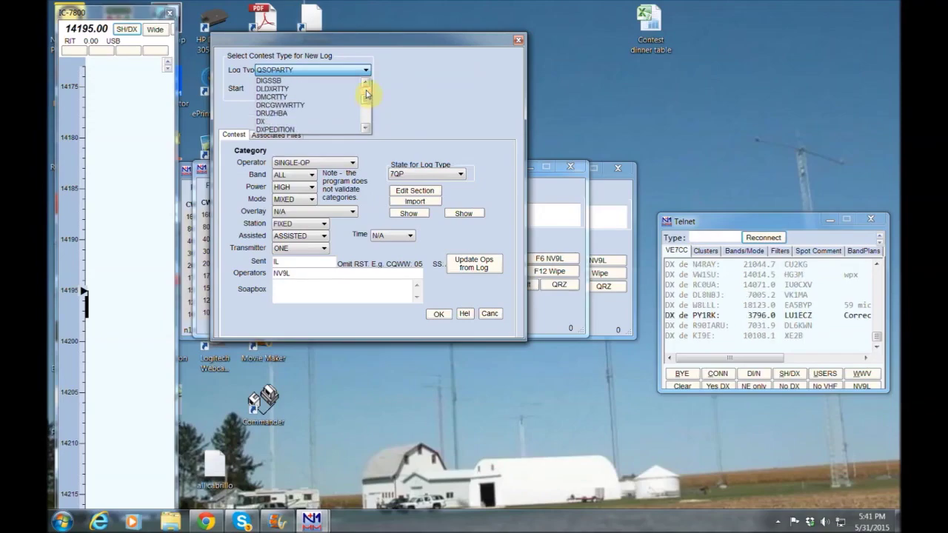
left_click(314, 120)
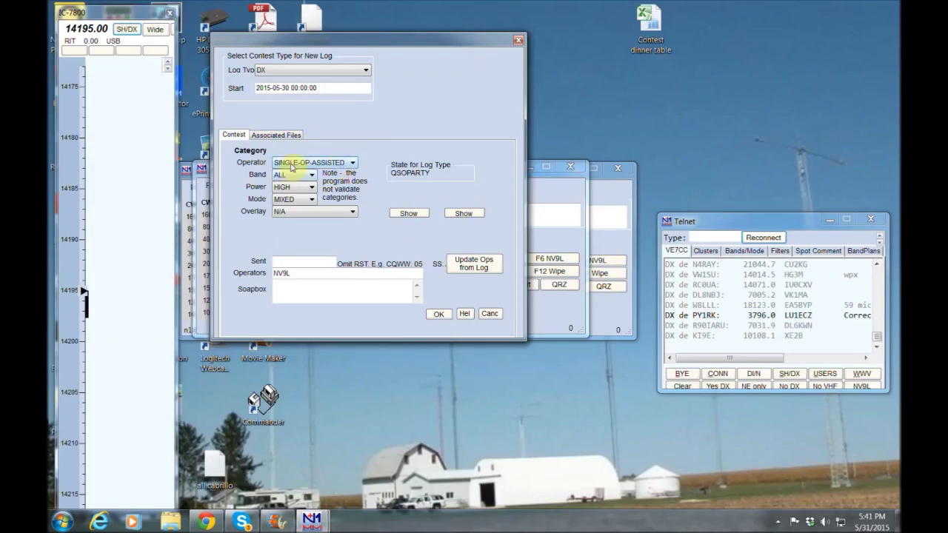
left_click(439, 315)
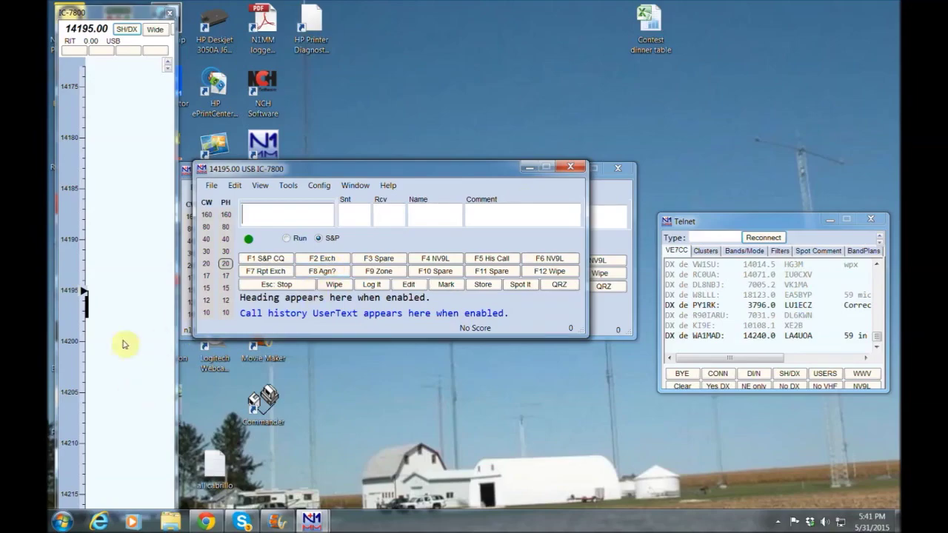
scroll(67, 212, "down", 2)
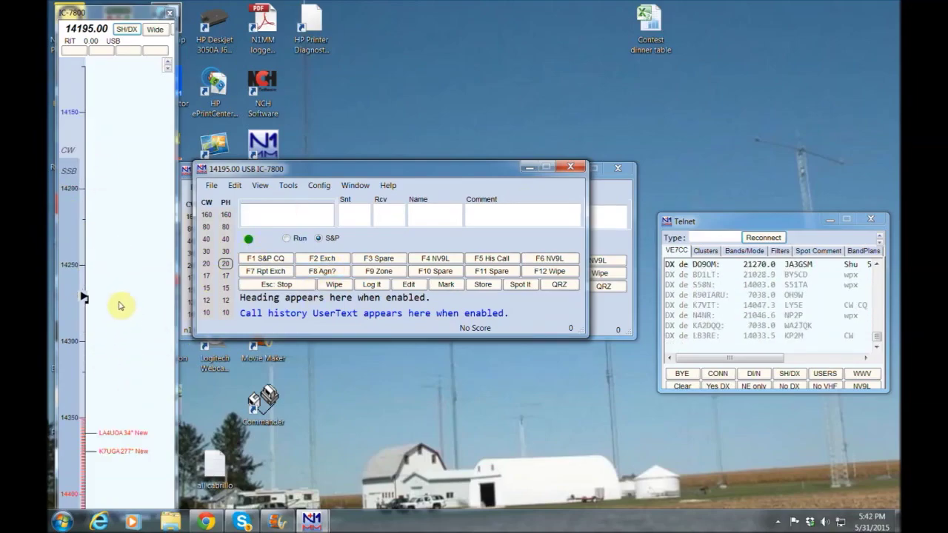
scroll(121, 305, "up", 2)
scroll(141, 381, "down", 1)
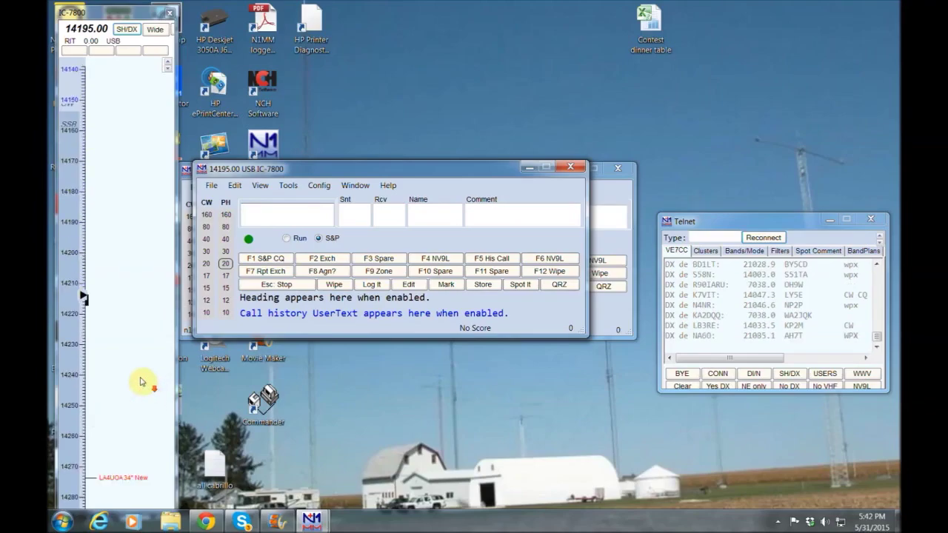
mouse_move(111, 480)
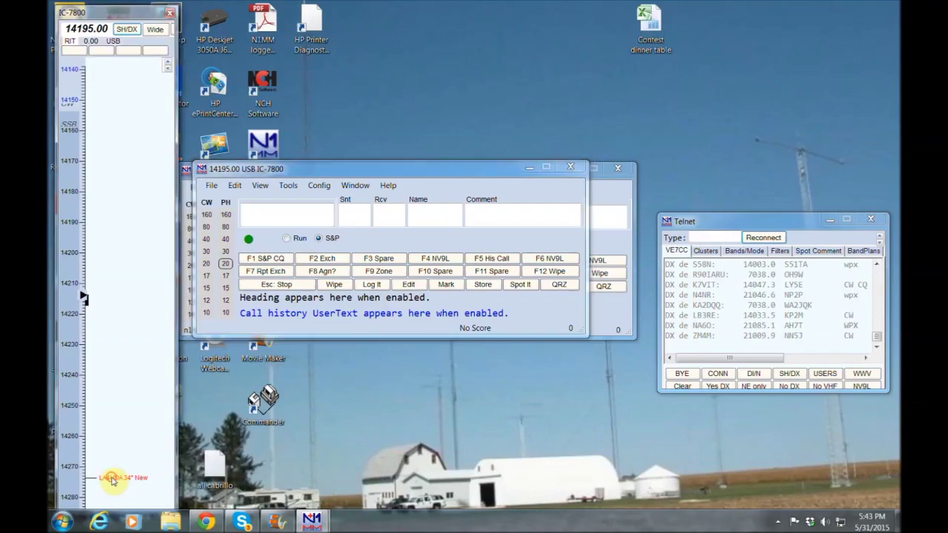
left_click(113, 480)
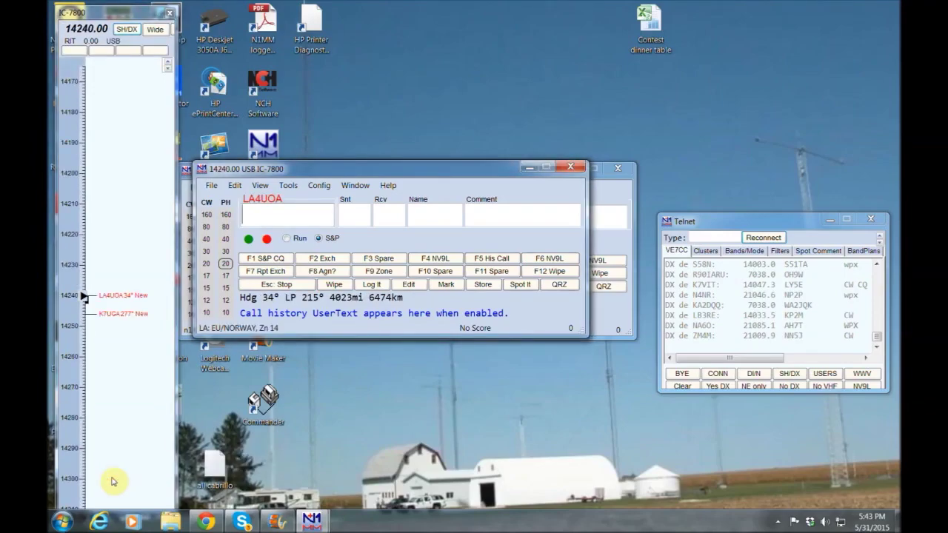
mouse_move(108, 317)
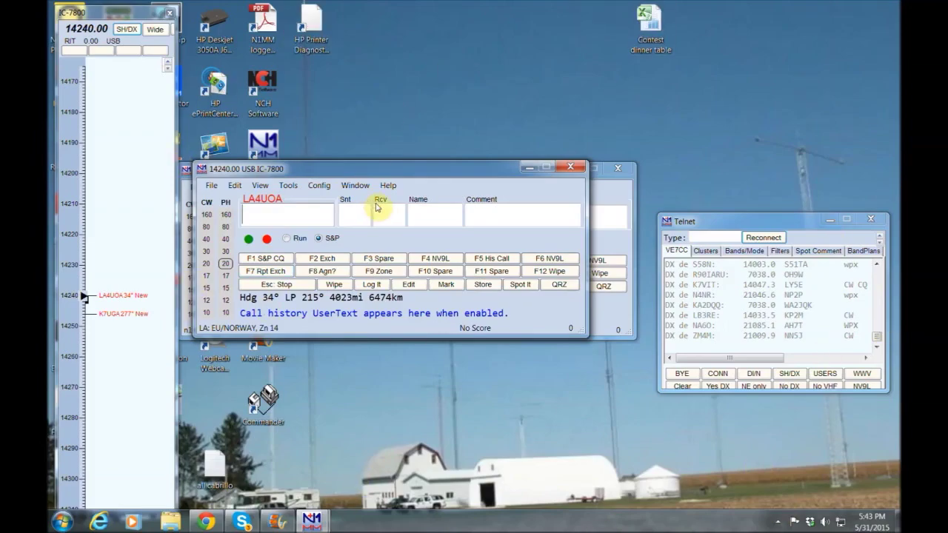
Step: Open the Log window and position it directly beneath the entry window
left_click(355, 185)
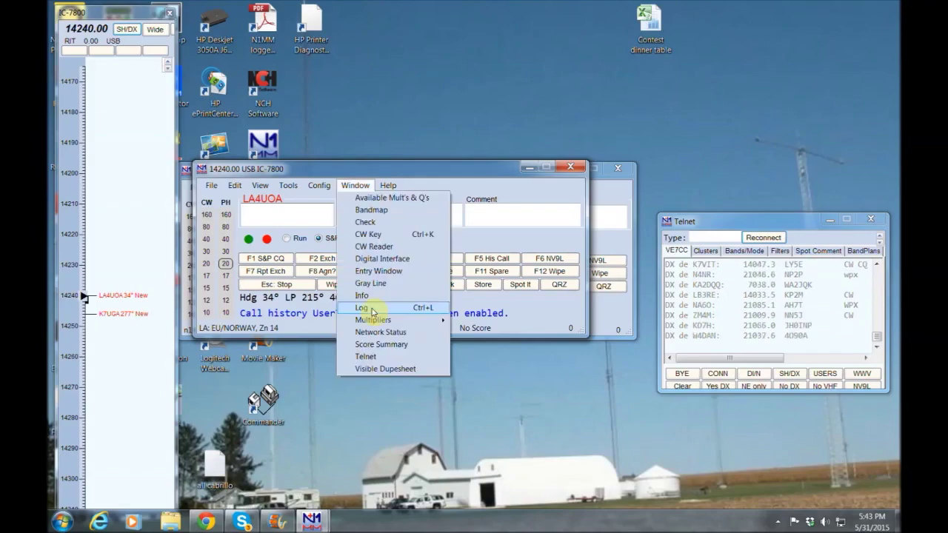
left_click(373, 307)
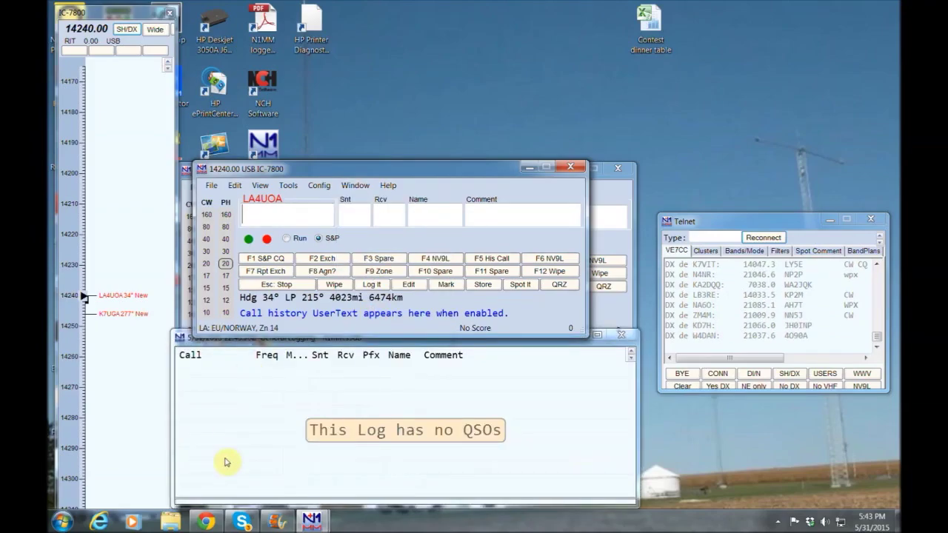
left_click_drag(353, 173, 358, 107)
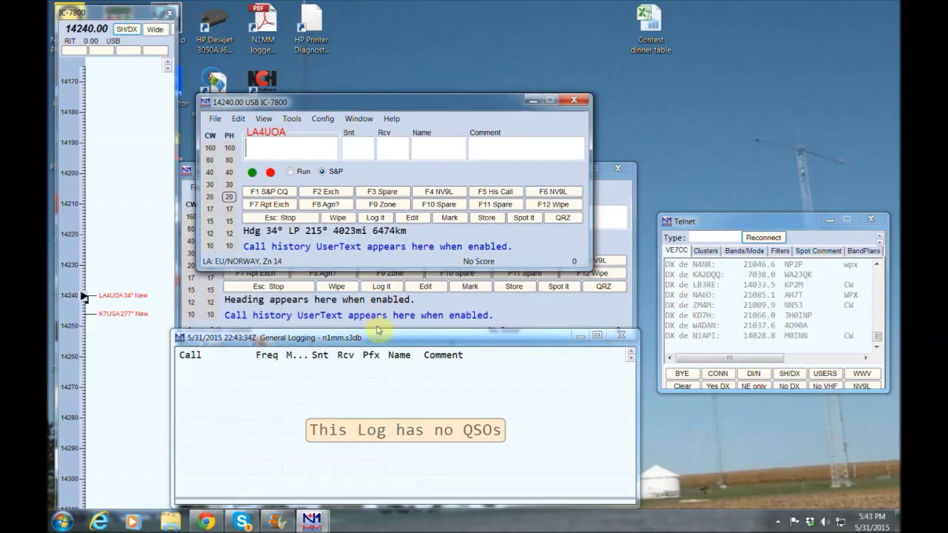
left_click_drag(377, 331, 423, 343)
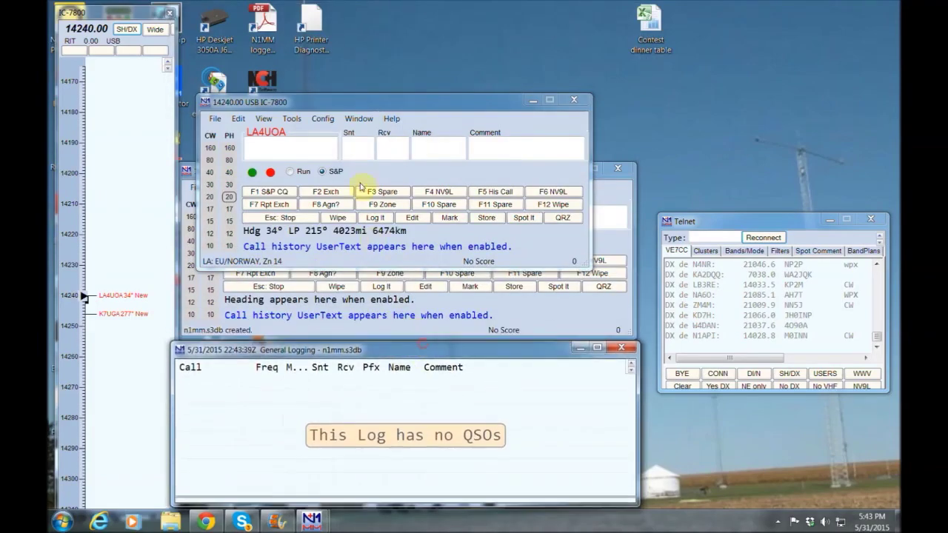
left_click_drag(348, 102, 330, 172)
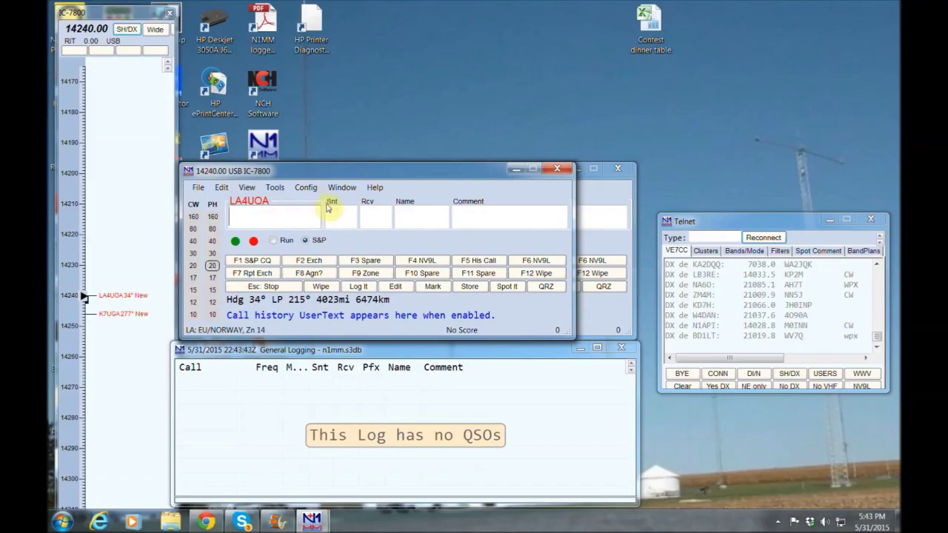
Step: Open the Available Mult's & Q's window above the Telnet window and the Check window above the entry window
left_click(339, 195)
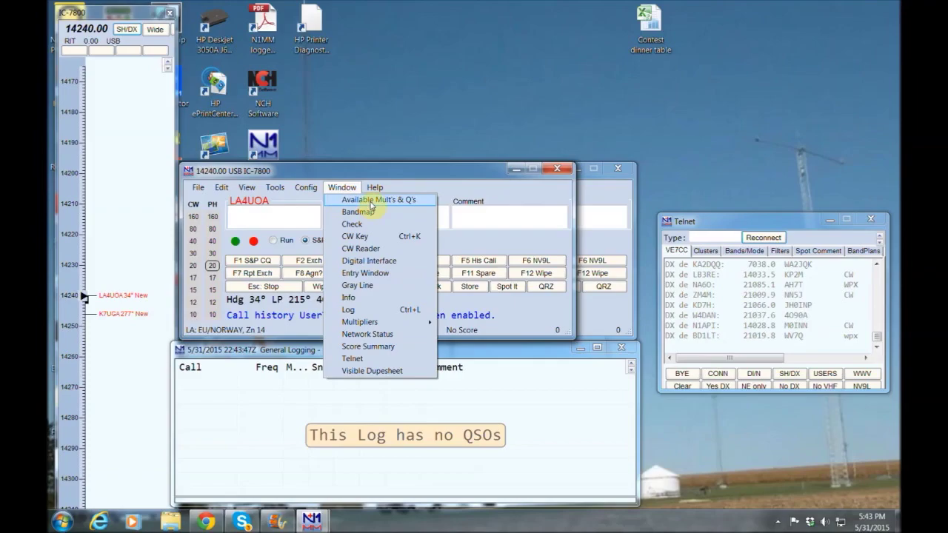
left_click(373, 201)
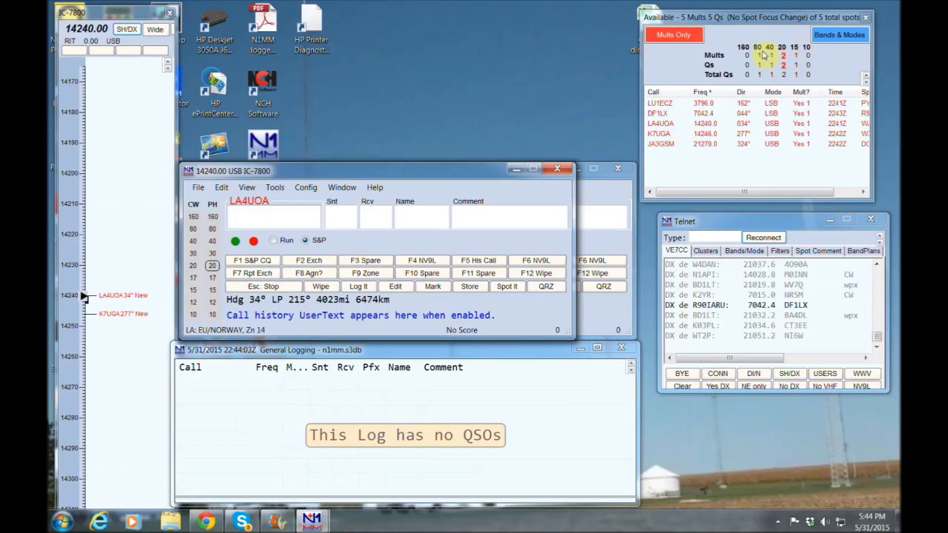
left_click(343, 188)
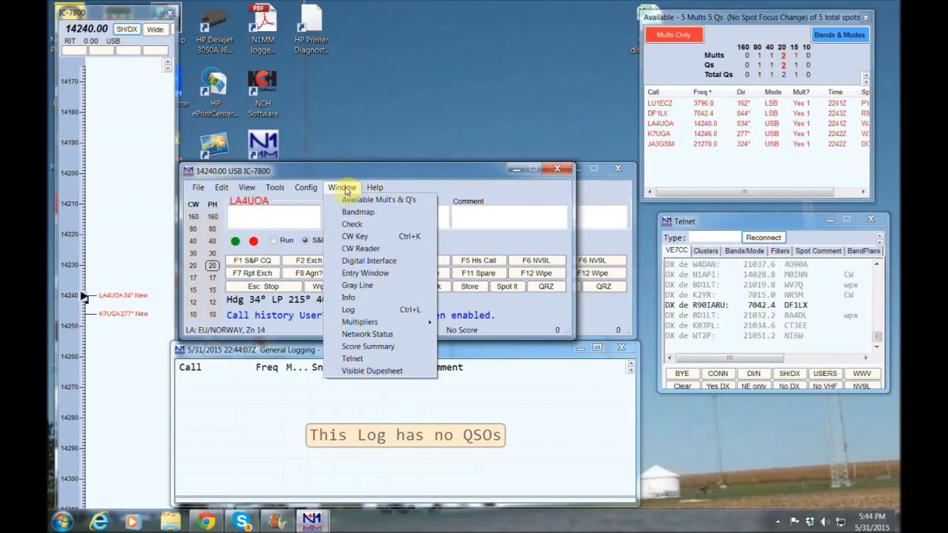
left_click(353, 224)
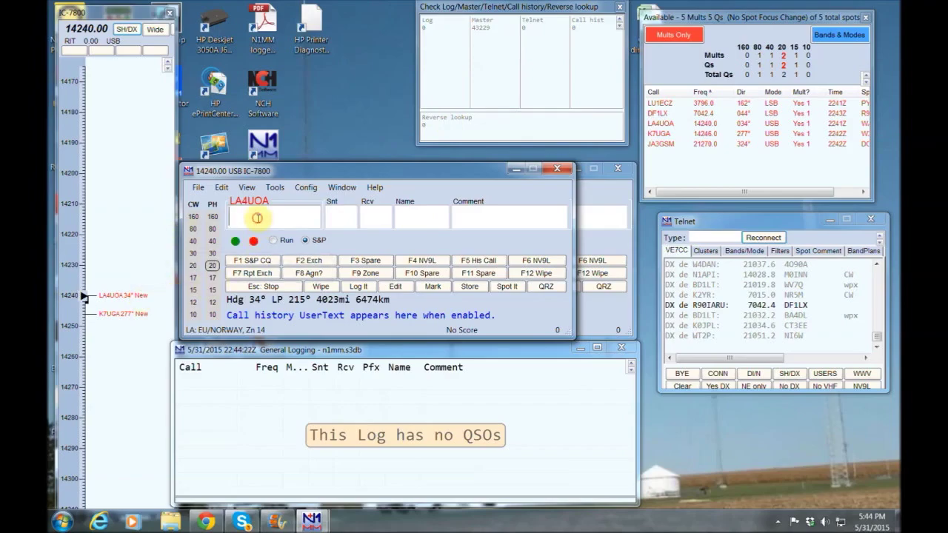
Step: Enter the partial callsign KB5E to see its matches in the Check window, and clear the callsign field
type("KB5E")
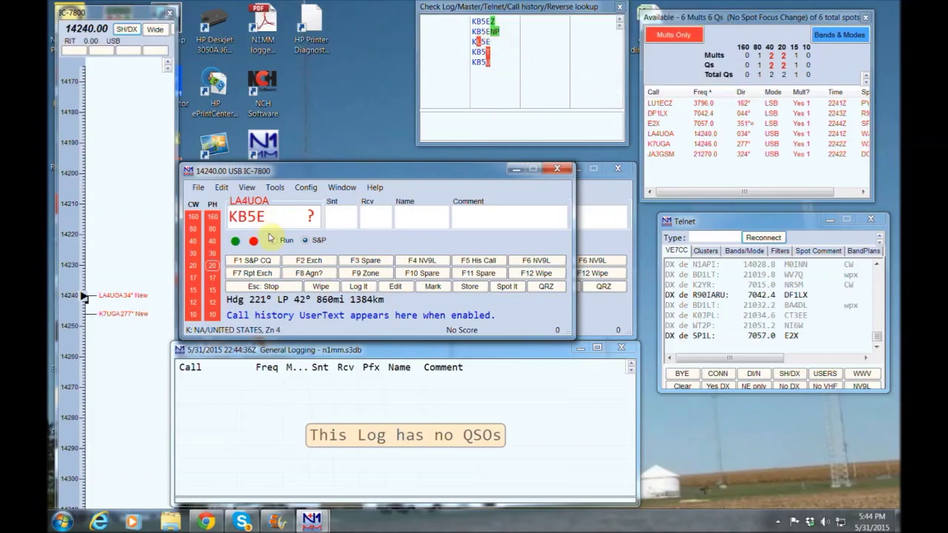
key("BackSpace")
key("BackSpace")
key("BackSpace")
key("BackSpace")
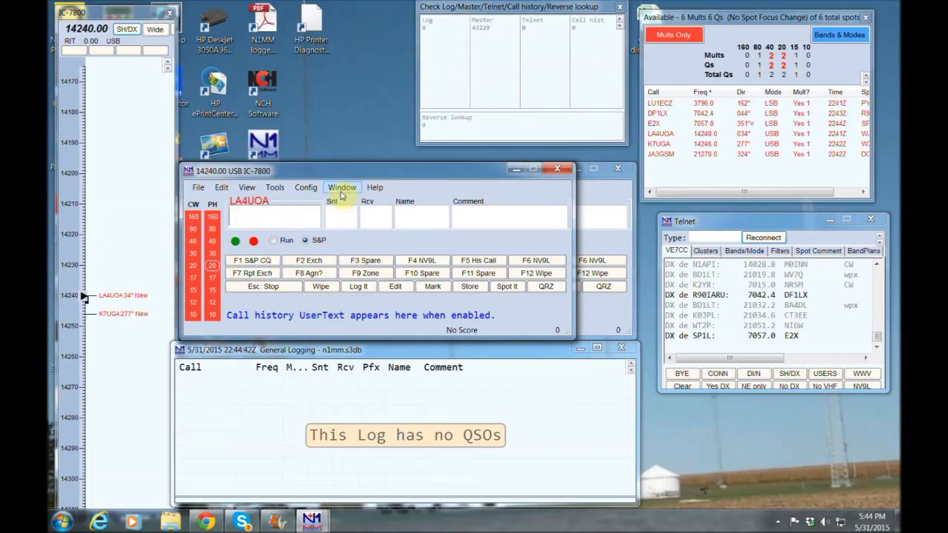
Step: Open the Info window above the entry window and rearrange the Check window and bandmap around it
left_click(342, 190)
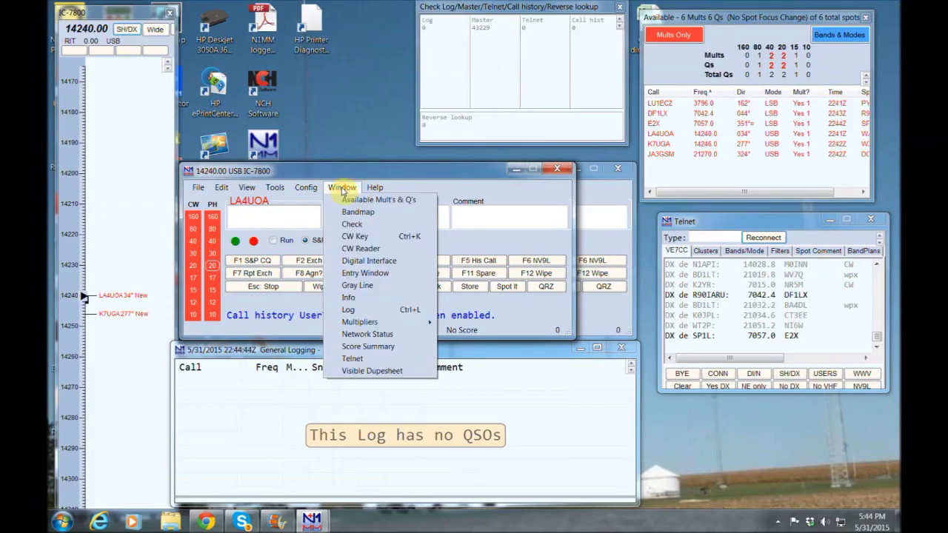
left_click(357, 298)
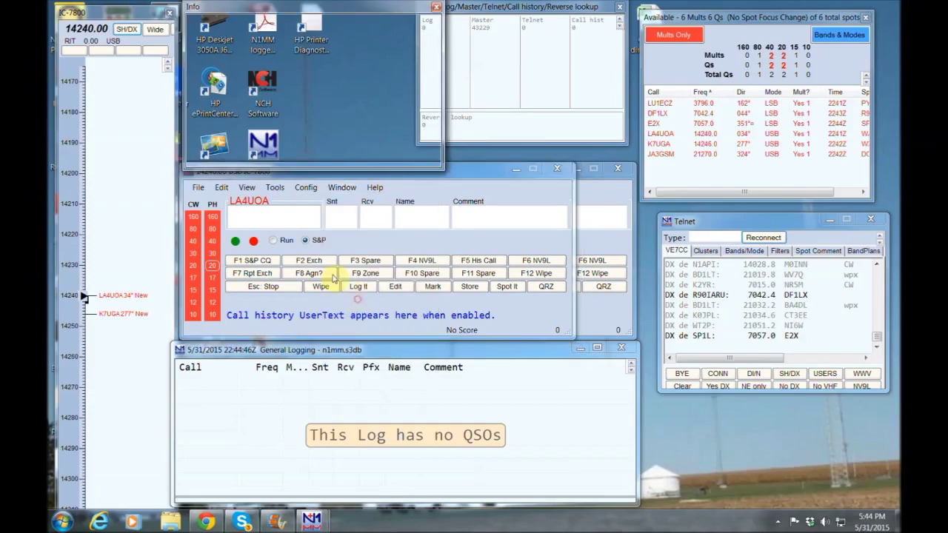
left_click_drag(496, 9, 516, 29)
mouse_move(86, 9)
left_mouse_down()
mouse_move(858, 6)
mouse_move(27, 6)
mouse_move(80, 6)
left_mouse_up()
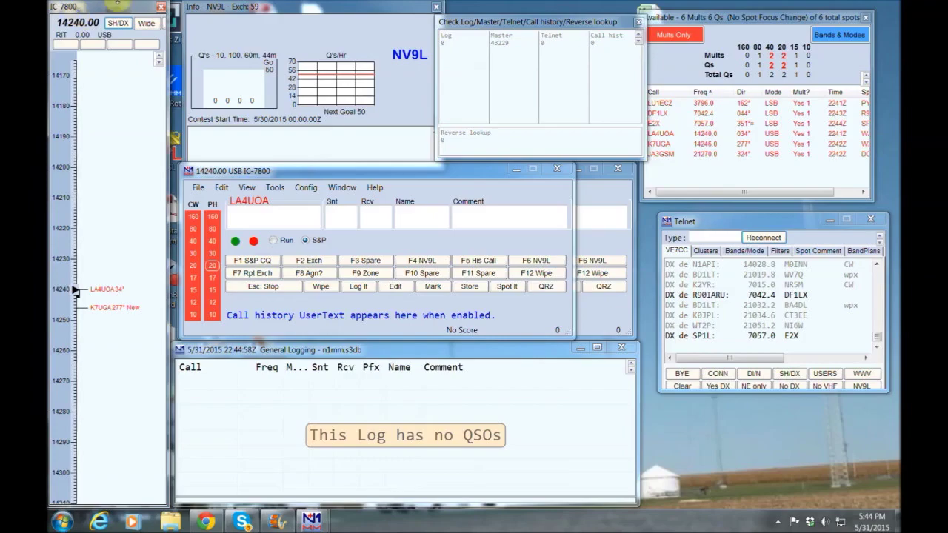
left_click(680, 162)
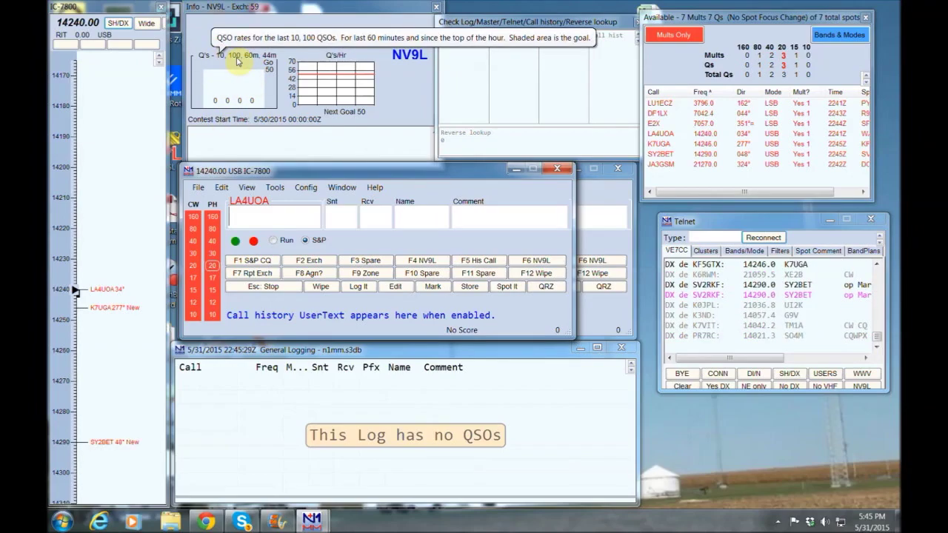
Step: View the Score Summary window beneath the Telnet window and close it again
left_click(337, 188)
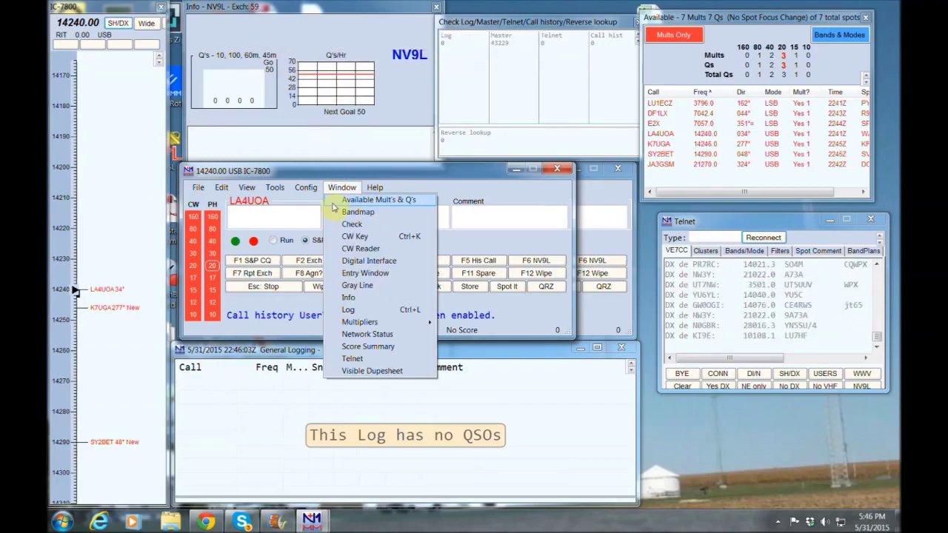
left_click(356, 346)
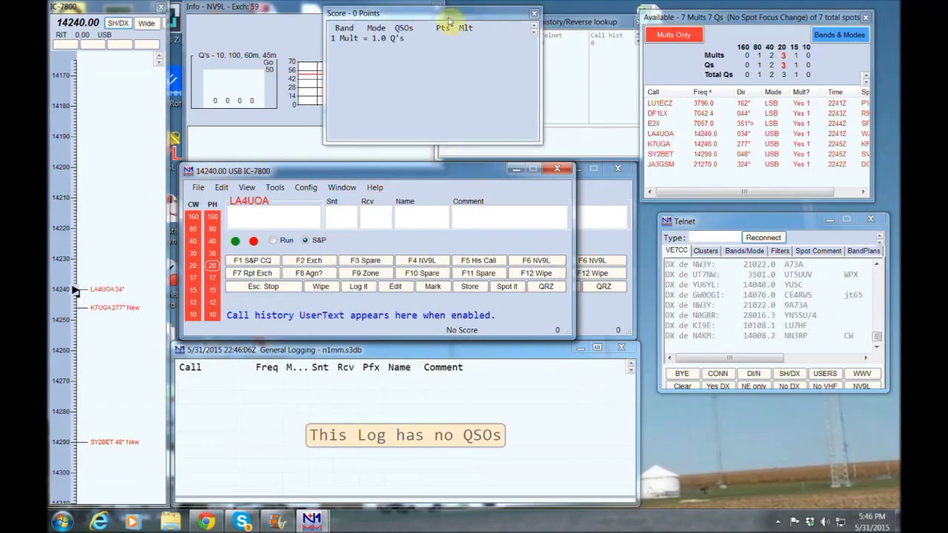
left_click_drag(445, 12, 771, 407)
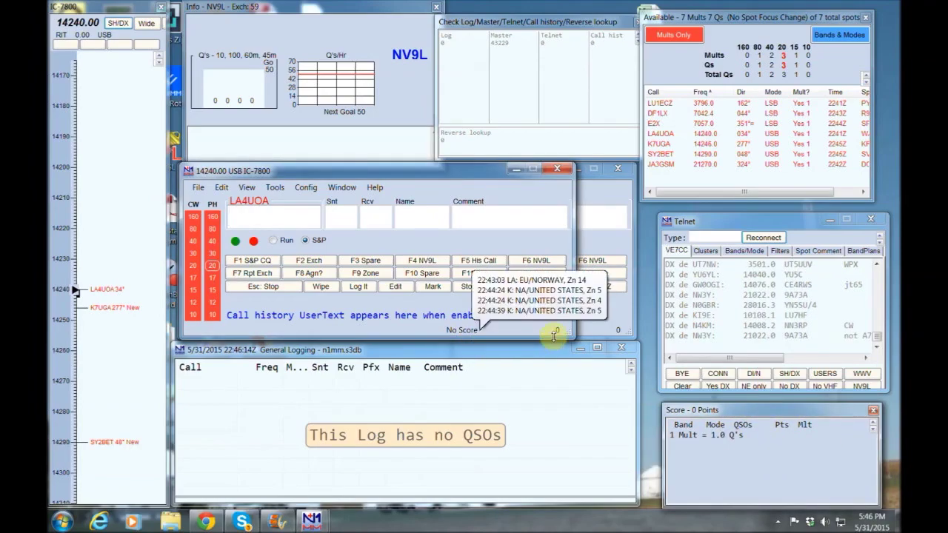
left_click(342, 187)
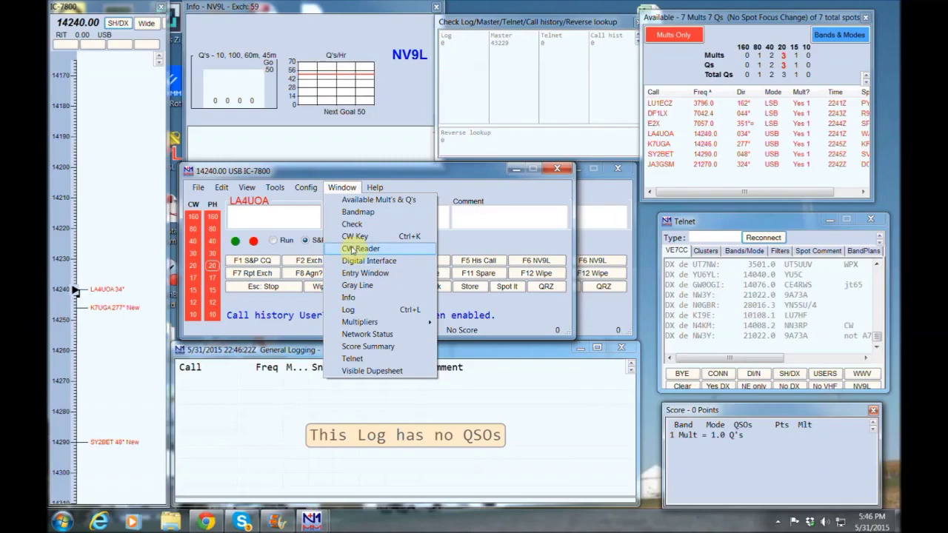
left_click(874, 411)
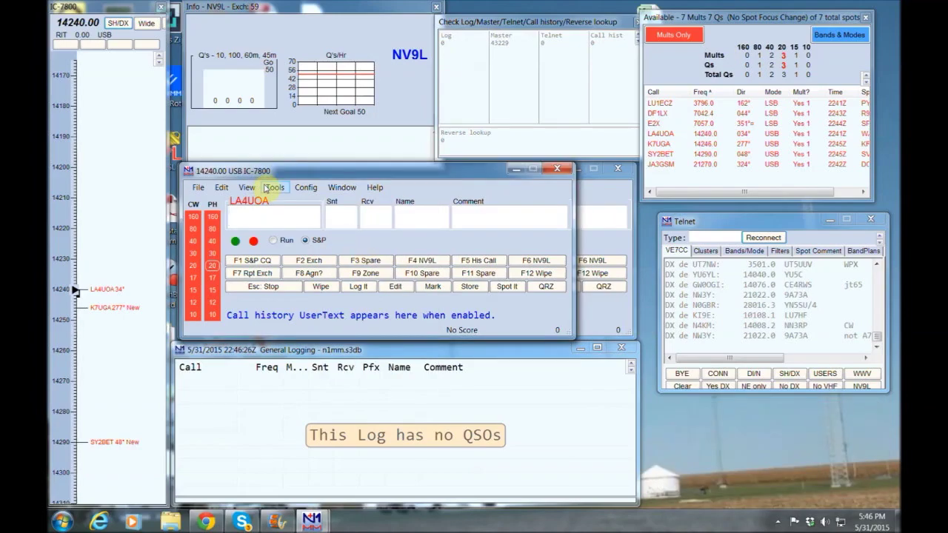
Step: Tune to the K7UGA spot at 14246 in the bandmap and log the contact
scroll(95, 348, "down", 2)
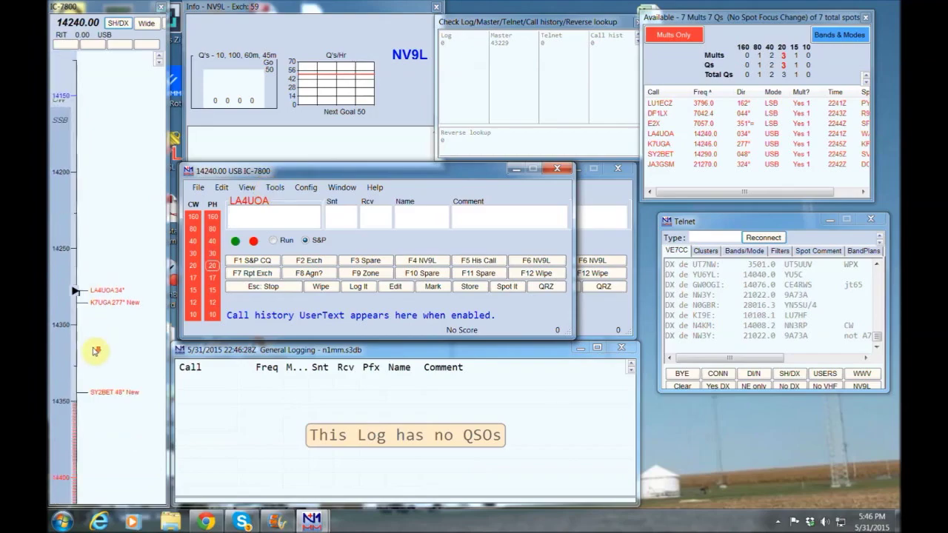
scroll(96, 345, "up", 2)
mouse_move(111, 308)
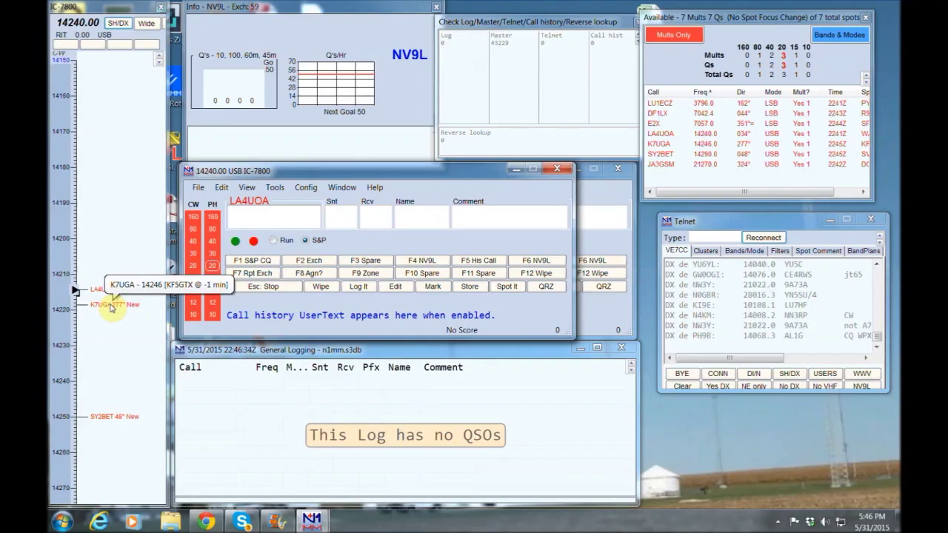
left_click(111, 308)
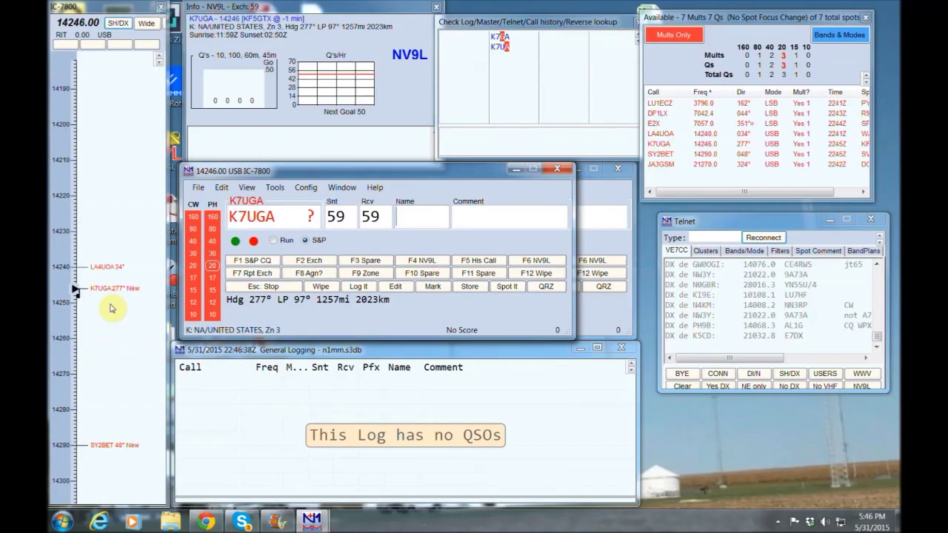
left_click(283, 214)
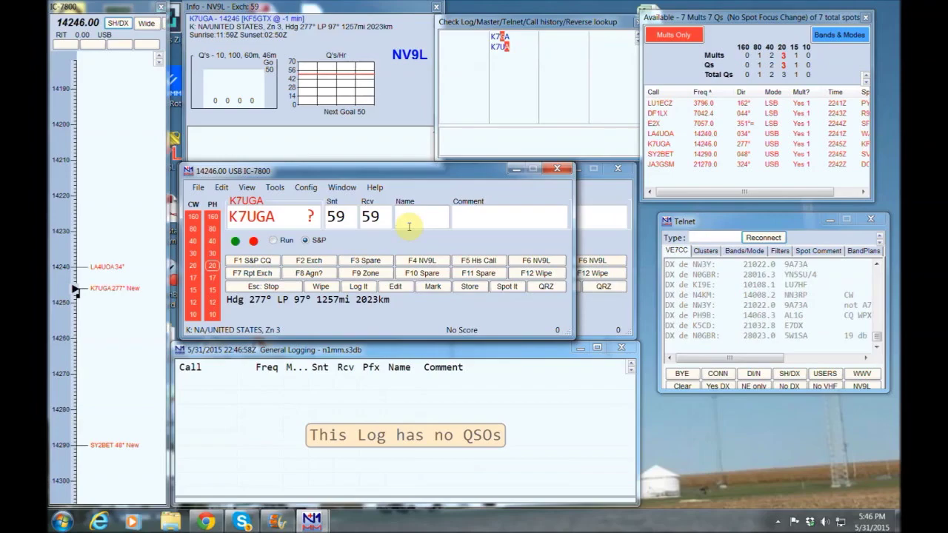
key("Return")
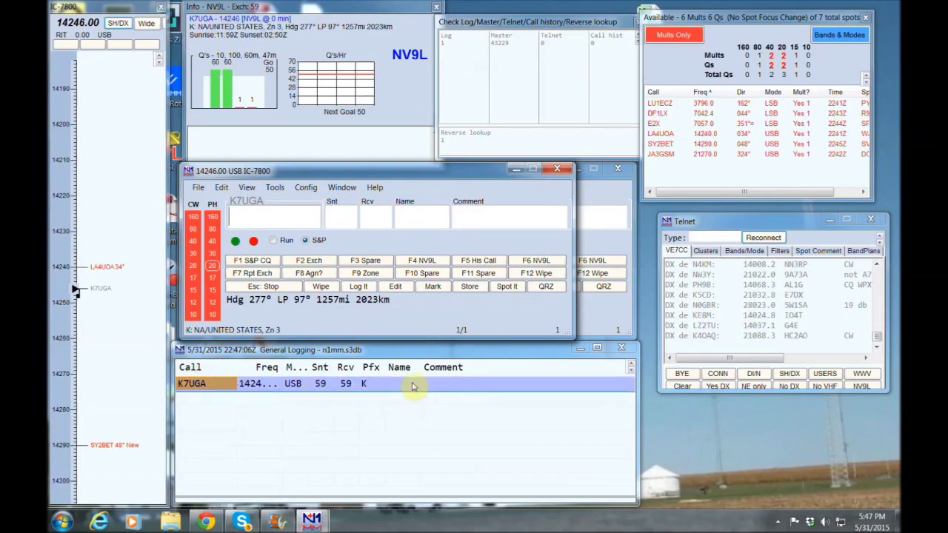
Step: Edit the logged contact directly in the Log window, changing its callsign to K7UBA
double_click(347, 385)
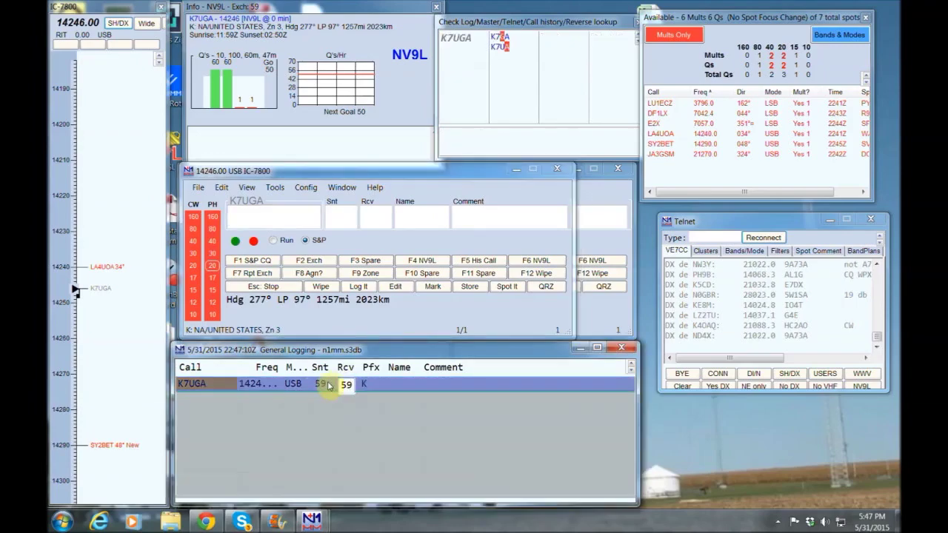
double_click(274, 385)
double_click(218, 384)
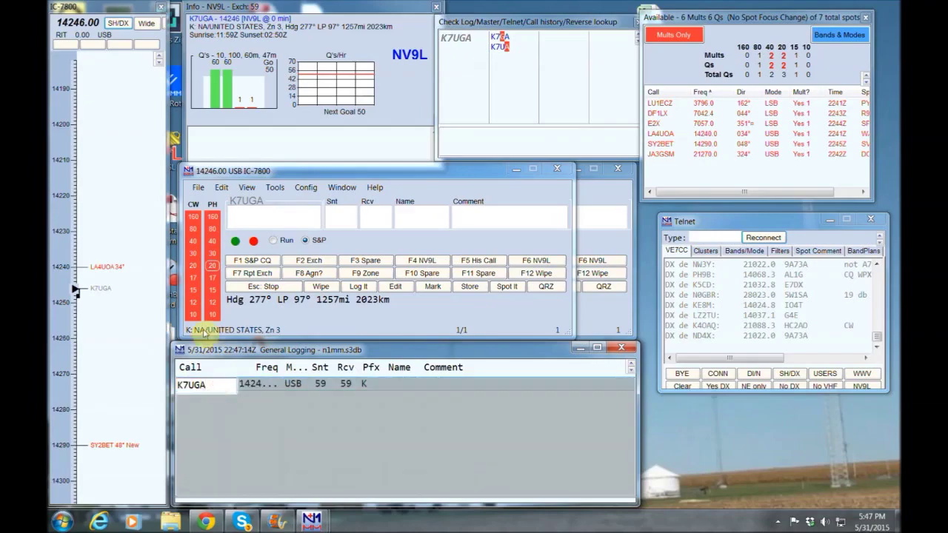
left_click(220, 388)
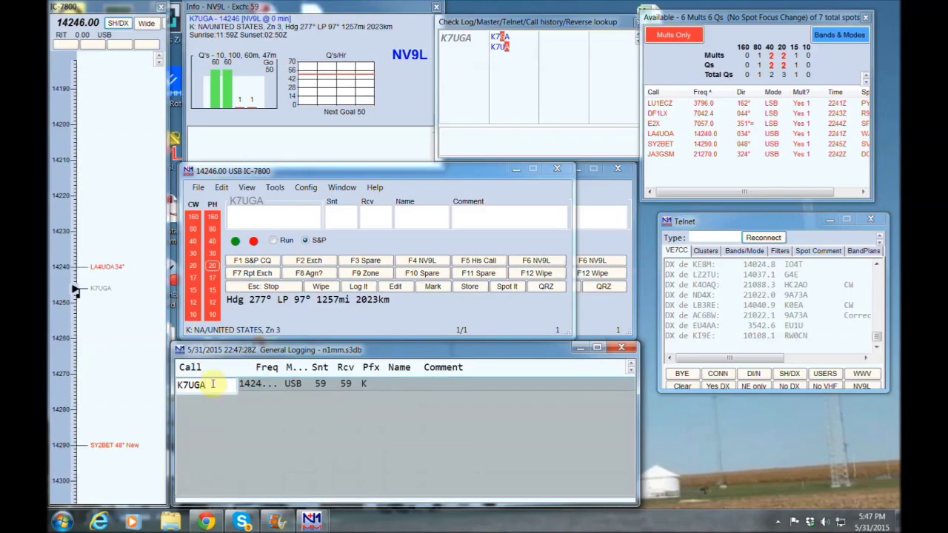
key("BackSpace")
type("BA")
left_click(213, 385)
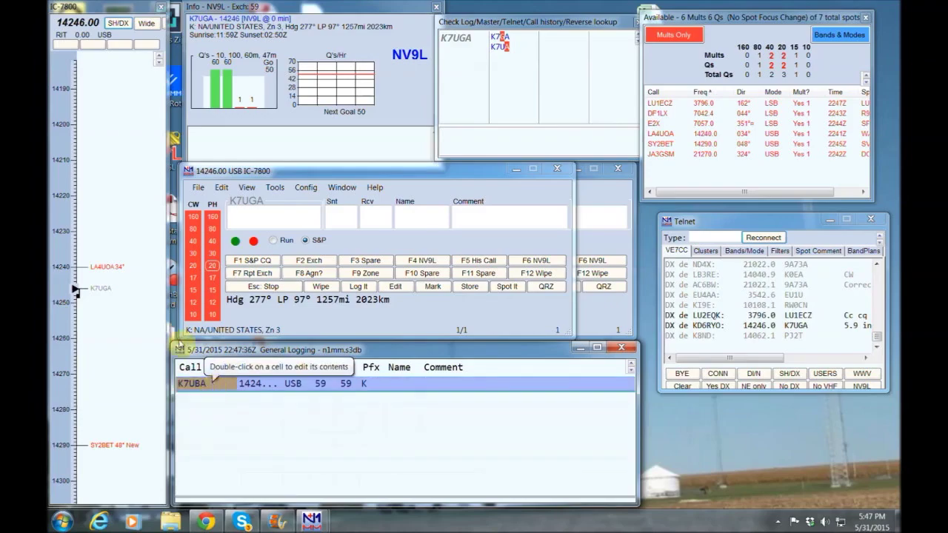
Step: Tune to the LA4UOA spot at 14240 in the bandmap and remove that spot
left_click(103, 269)
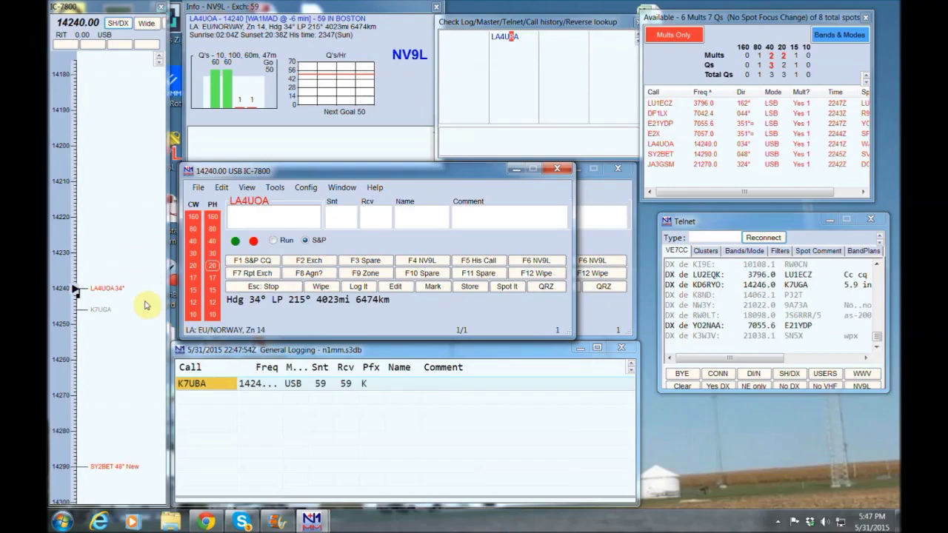
mouse_move(102, 290)
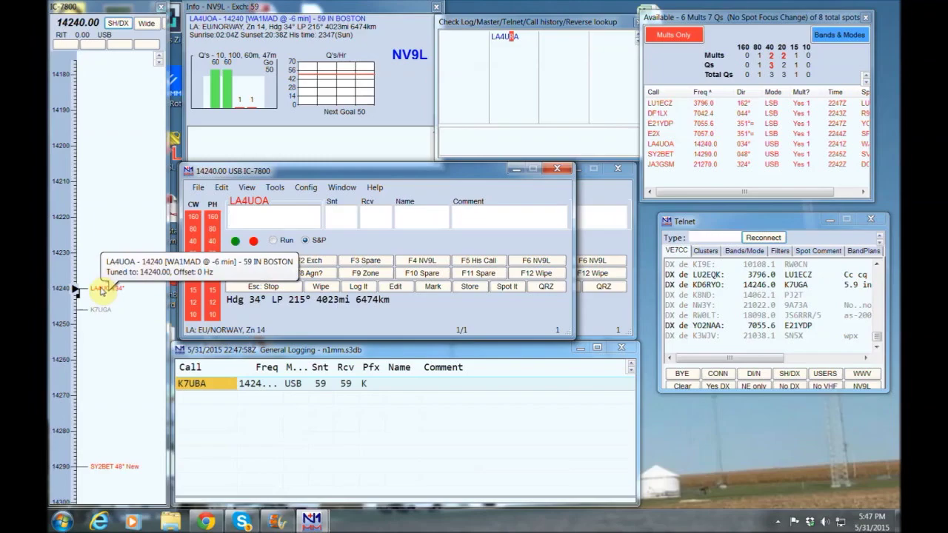
right_click(102, 291)
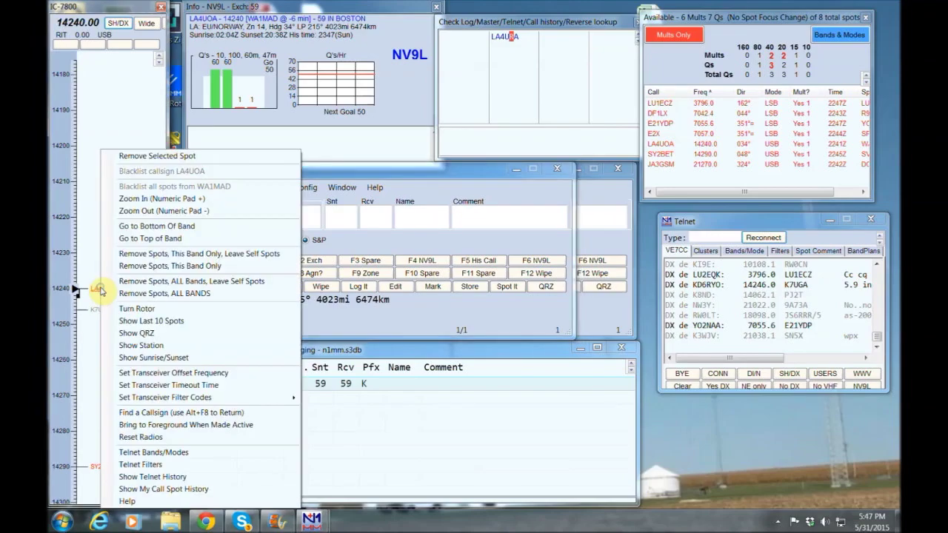
left_click(139, 156)
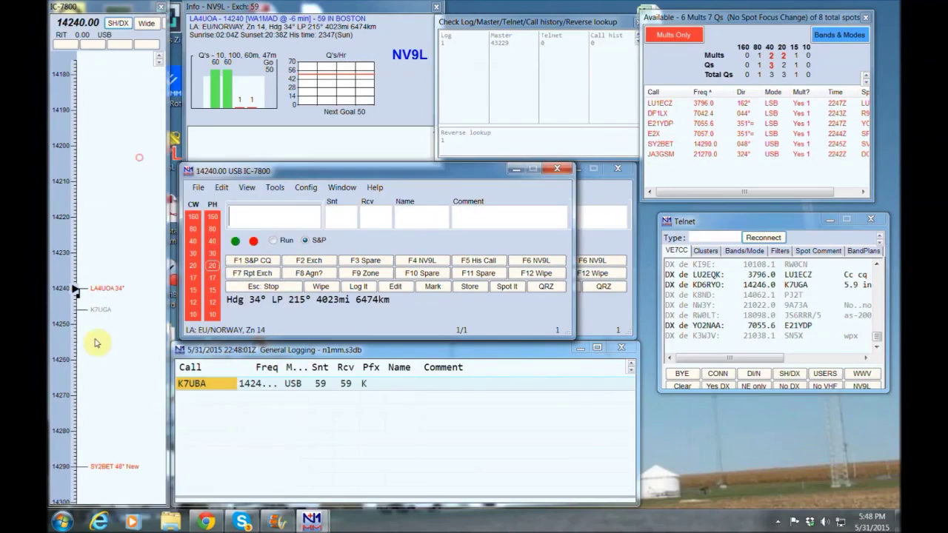
right_click(98, 290)
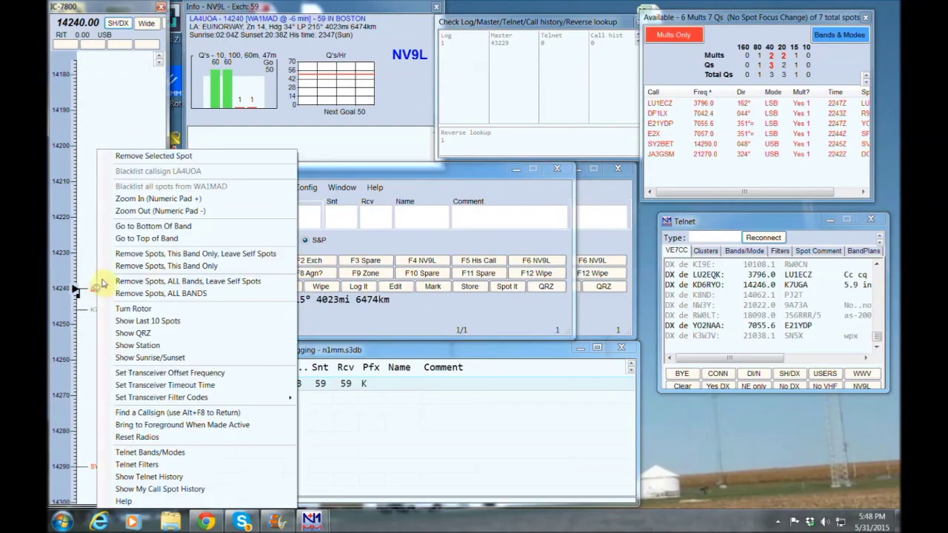
left_click(139, 156)
Step: Jump to the SY2BET spot at 14290, log the contact with 59 reports, and zoom in the bandmap
key("ctrl+Down")
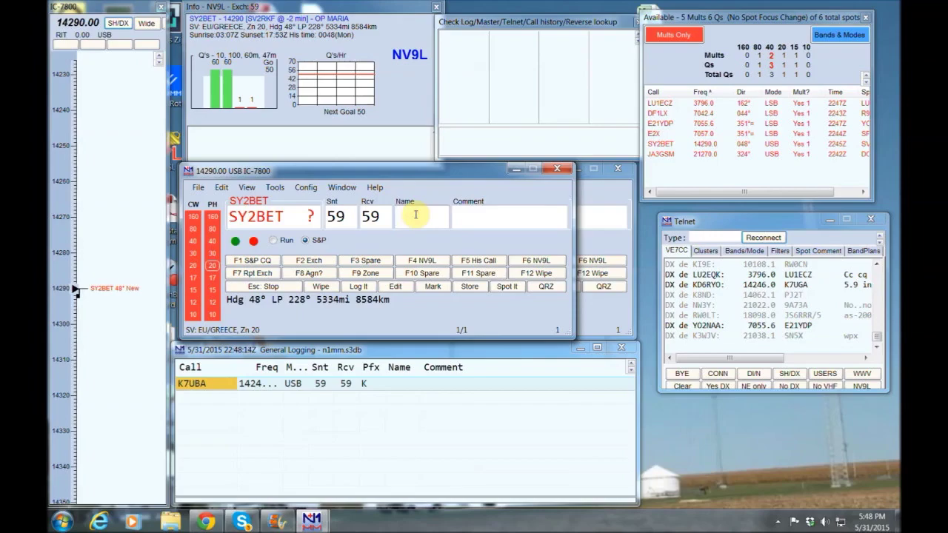
key("Return")
scroll(127, 335, "up", 3)
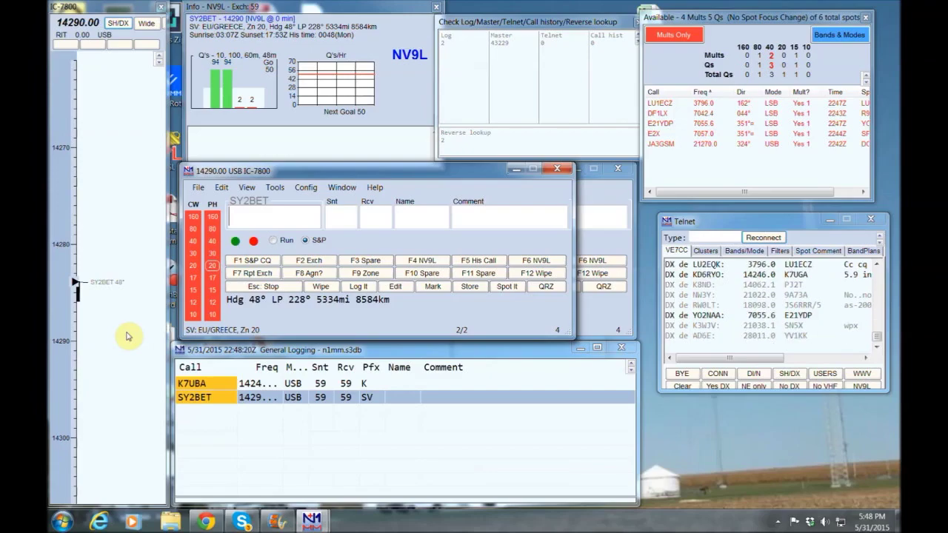
left_click(275, 188)
left_click(300, 200)
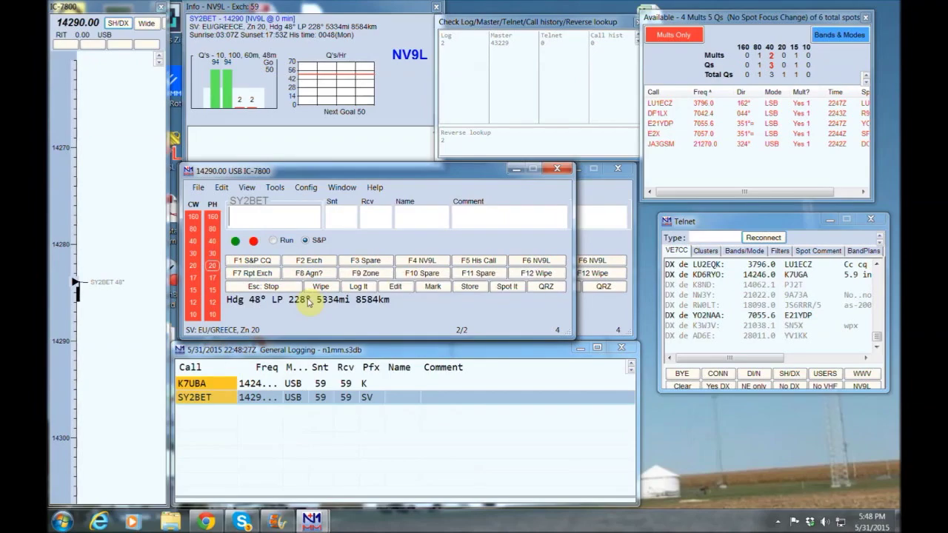
mouse_move(560, 336)
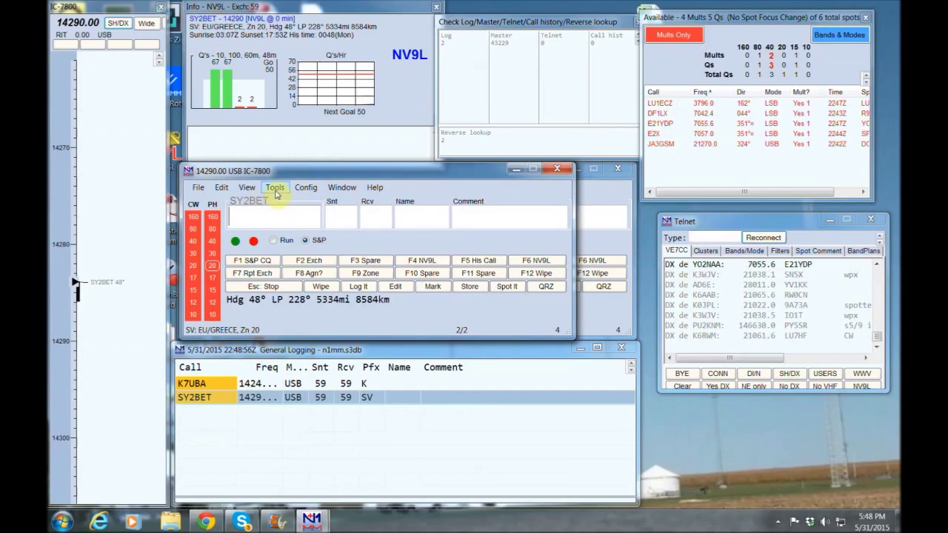
left_click(248, 187)
left_click(255, 199)
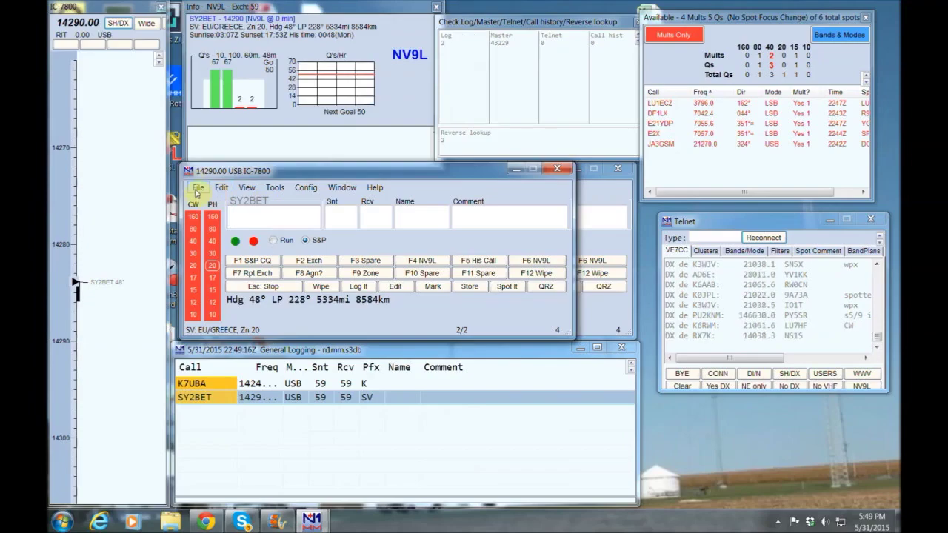
Step: Generate a Cabrillo file of the log, accepting the sent exchange and SINGLE-OP-ASSISTED category, and save it over the existing NV9L.log
left_click(198, 188)
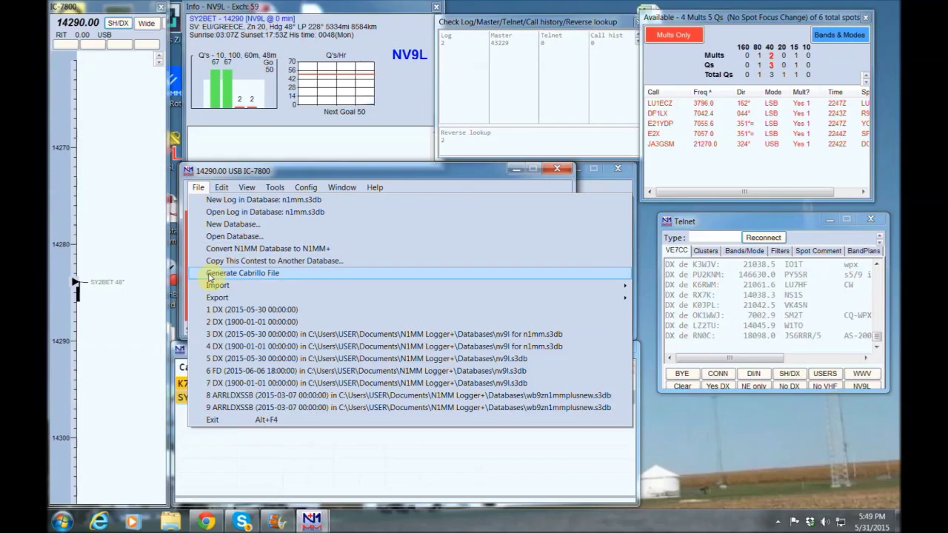
left_click(209, 274)
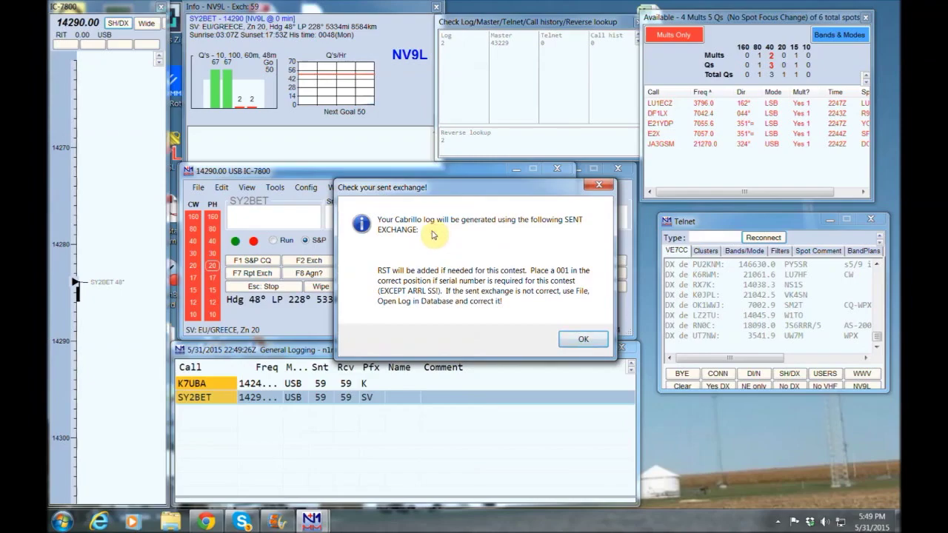
left_click(586, 339)
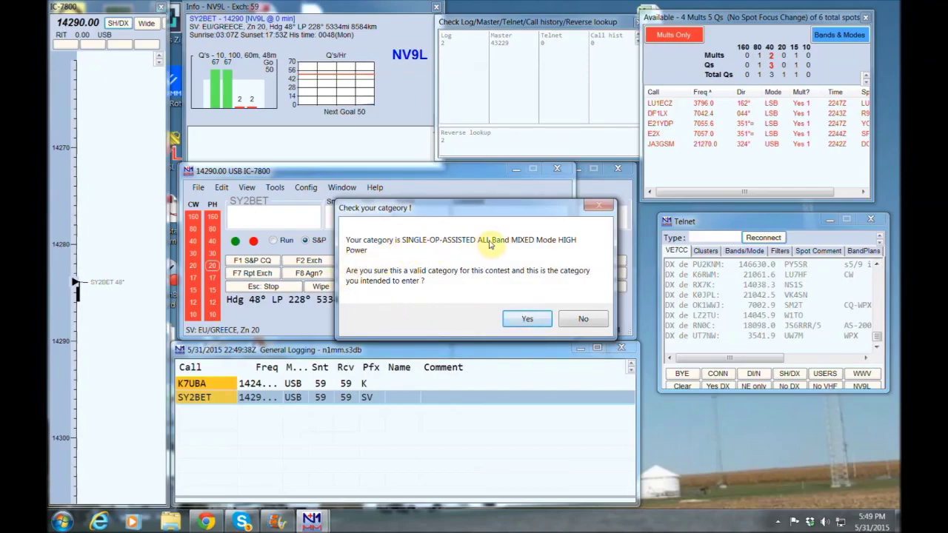
left_click(525, 319)
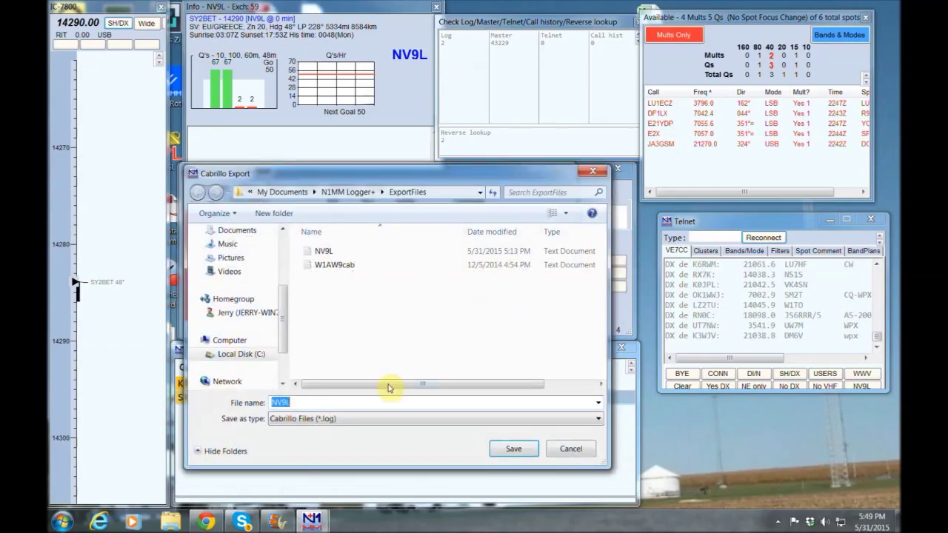
left_click(507, 450)
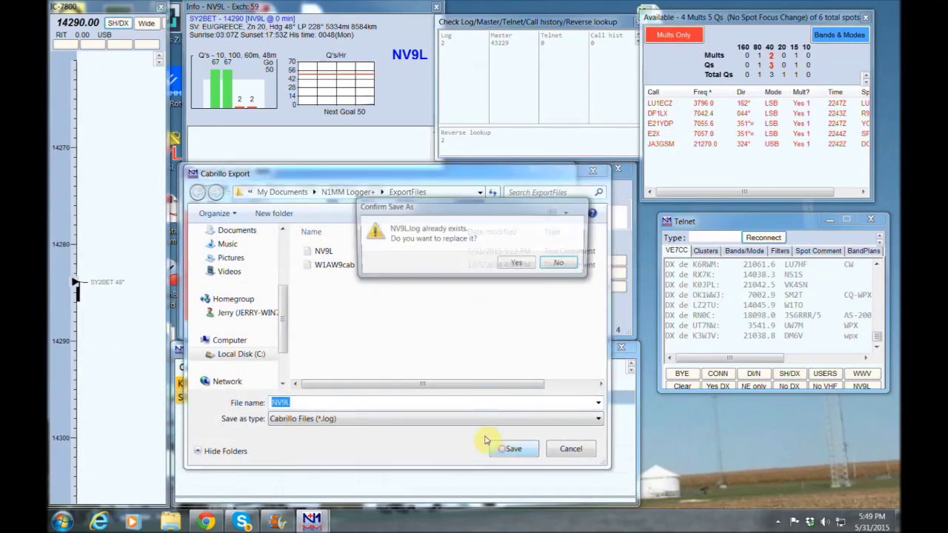
left_click(516, 264)
Step: Open the exported Cabrillo file in Notepad to review its header and QSO lines, and close it
left_click(527, 314)
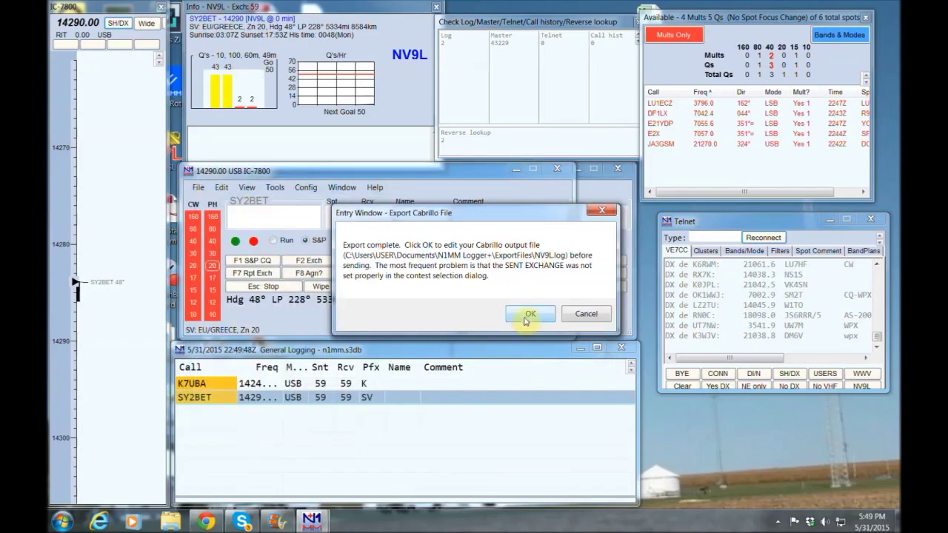
left_click(525, 316)
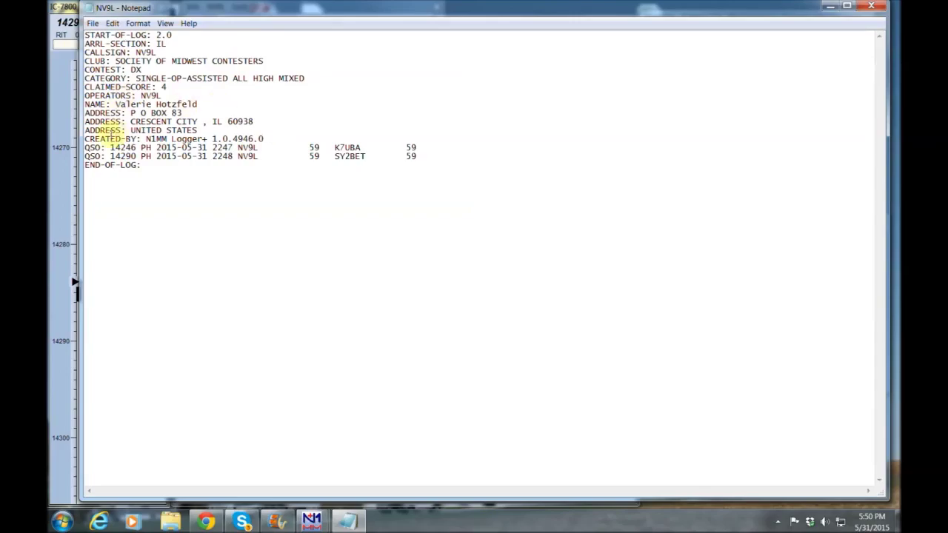
left_click(881, 9)
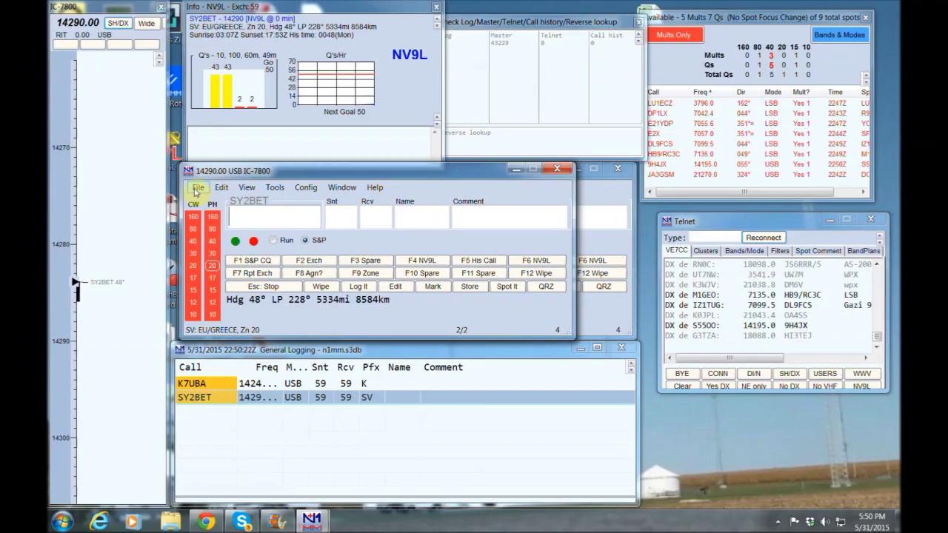
Step: Export the whole contest log to an ADIF file in ExportFiles, replacing the existing NV9L.adi
left_click(196, 189)
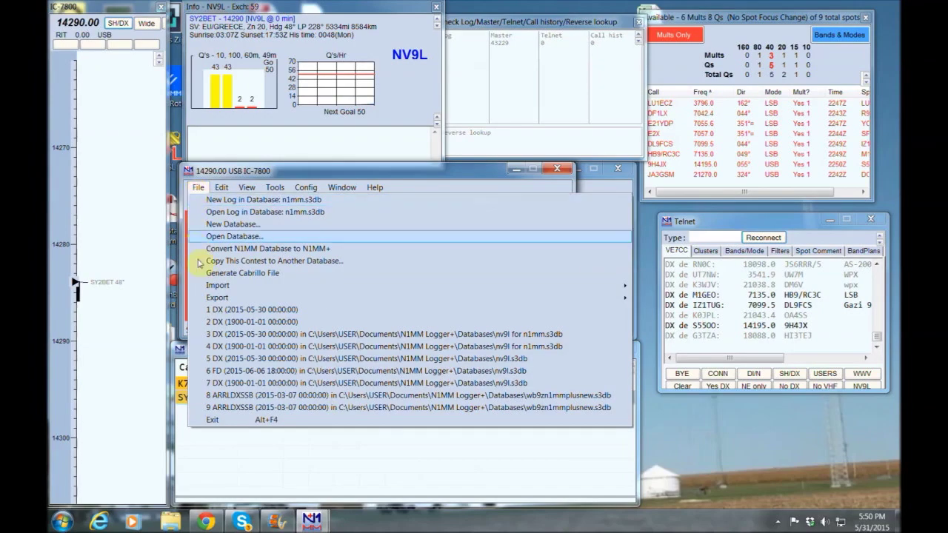
mouse_move(215, 301)
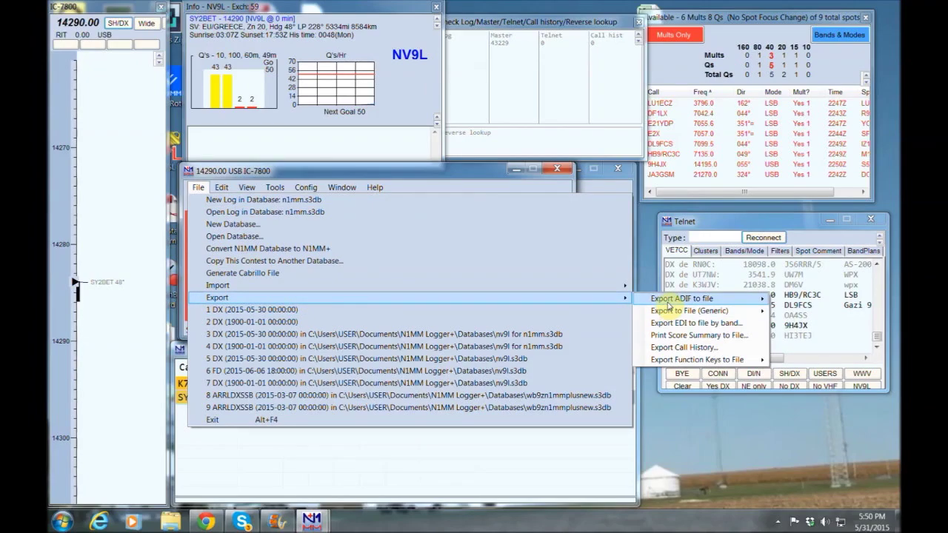
mouse_move(669, 305)
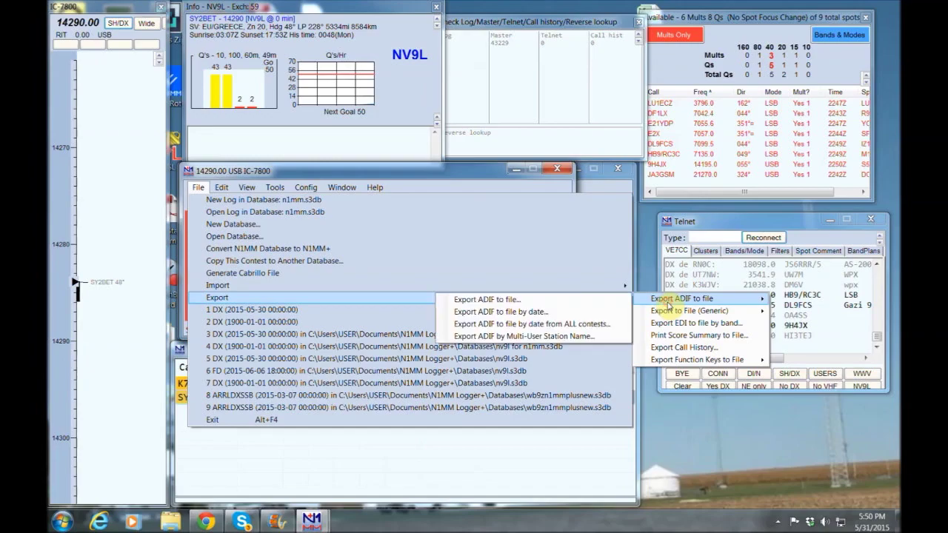
left_click(541, 303)
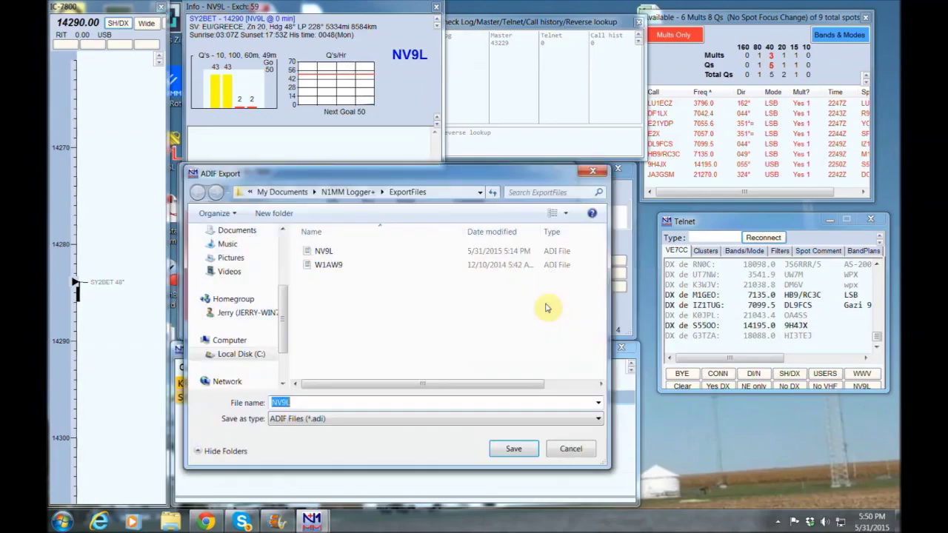
left_click(523, 448)
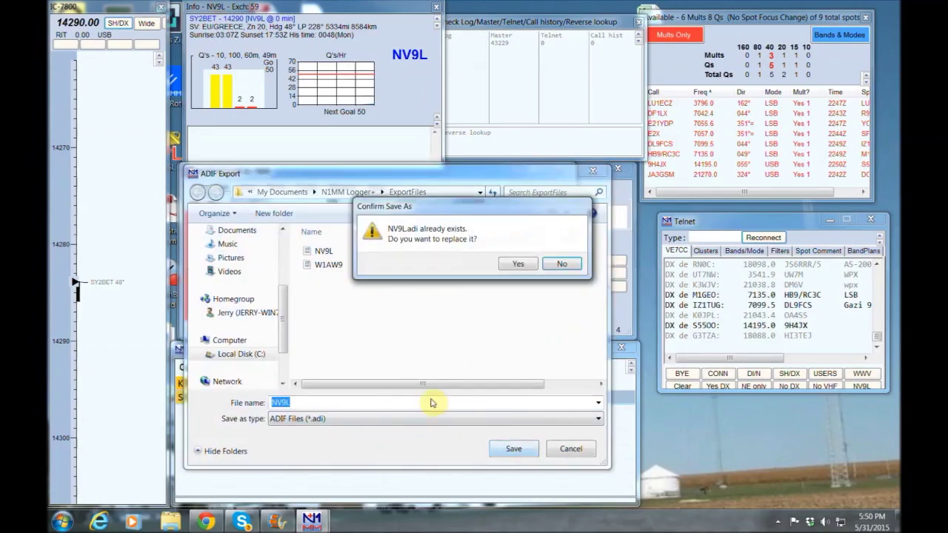
left_click(518, 264)
left_click(528, 316)
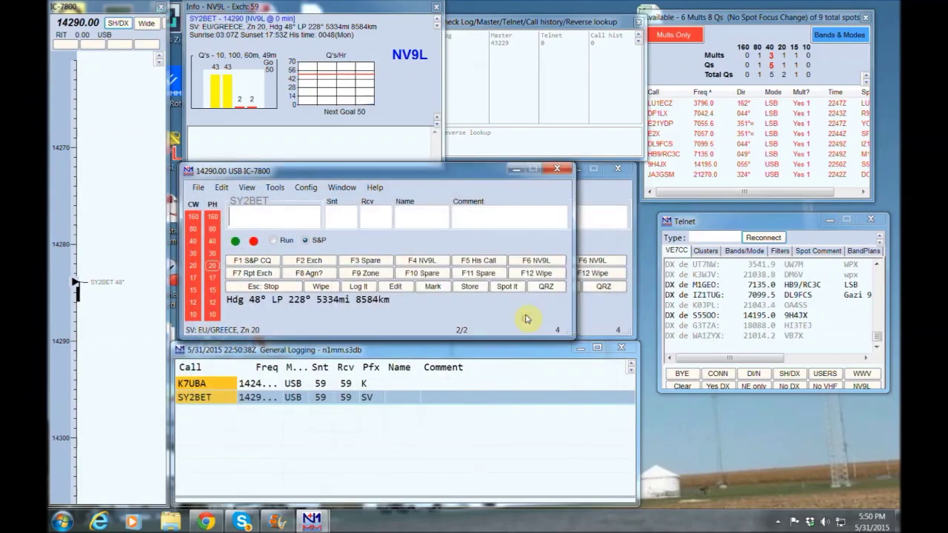